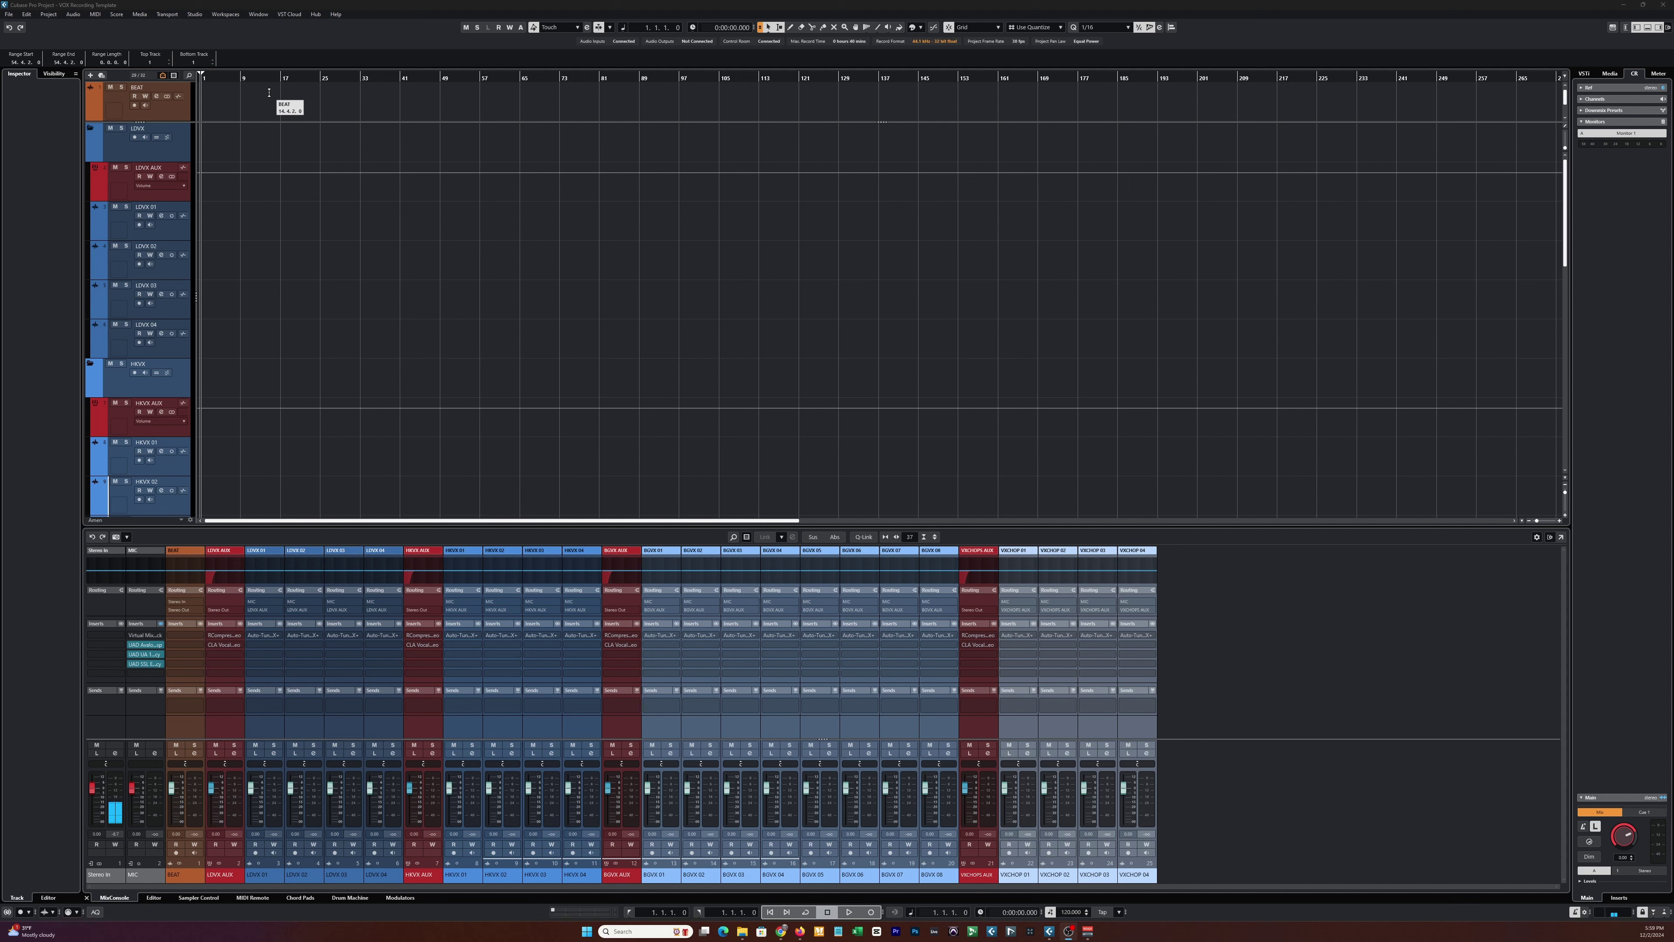
# - Collapse the LDVX, HKVX, BGVX and VXCHOPS track folders in the project's track list
pyautogui.click(90, 129)
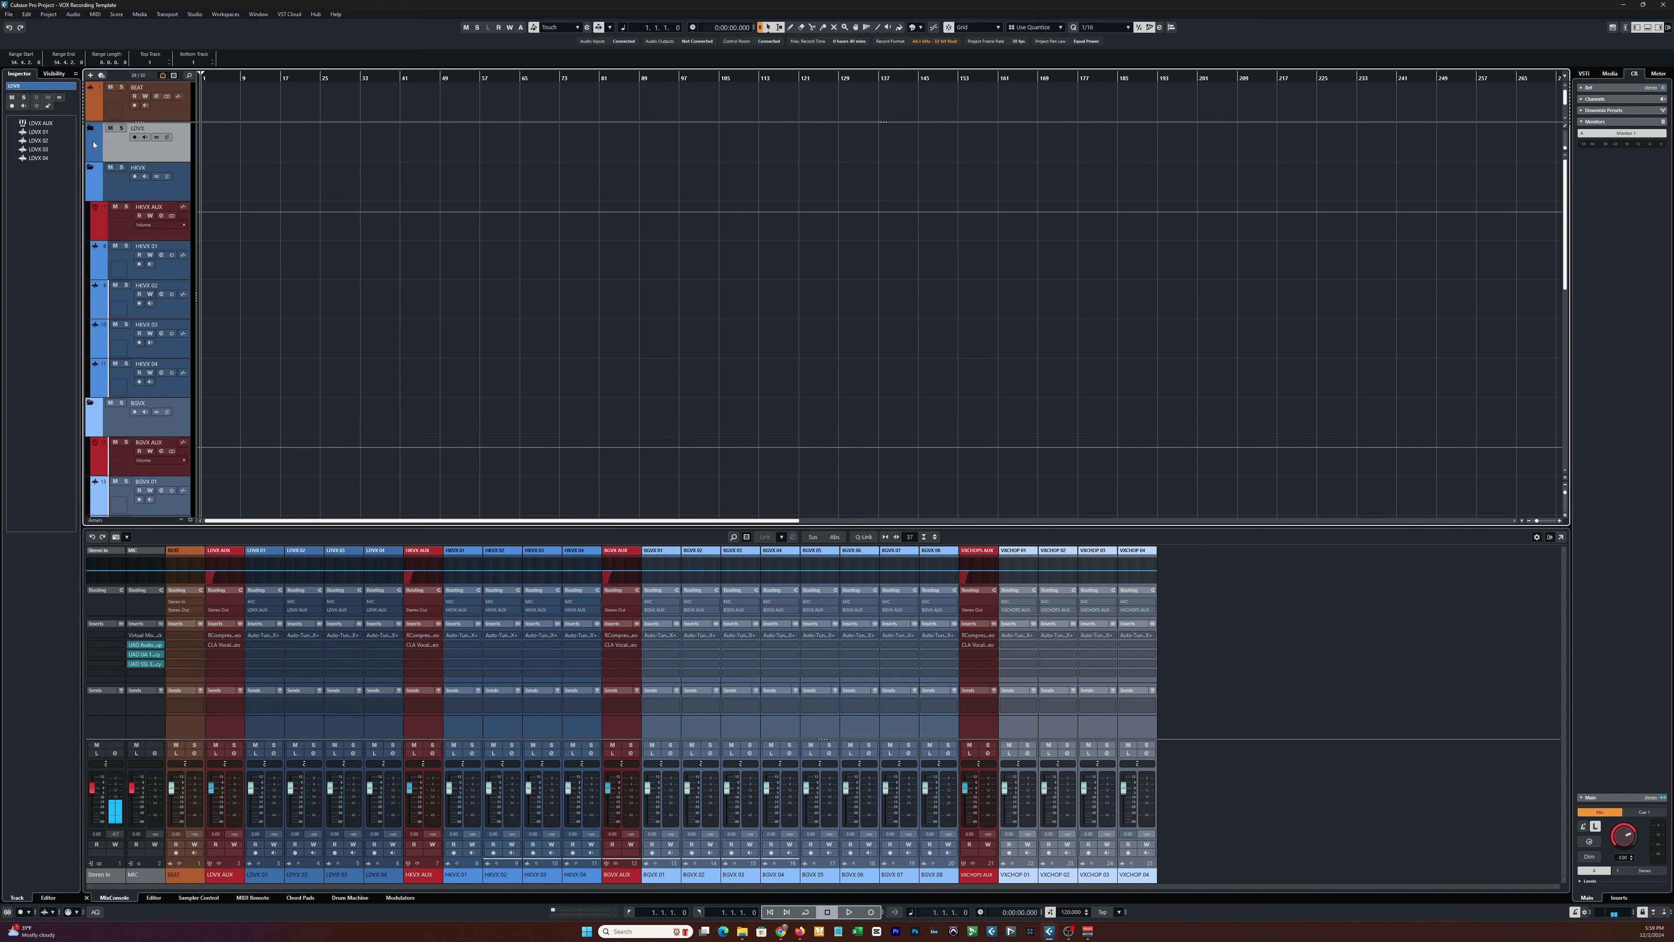
pyautogui.click(91, 167)
pyautogui.click(91, 206)
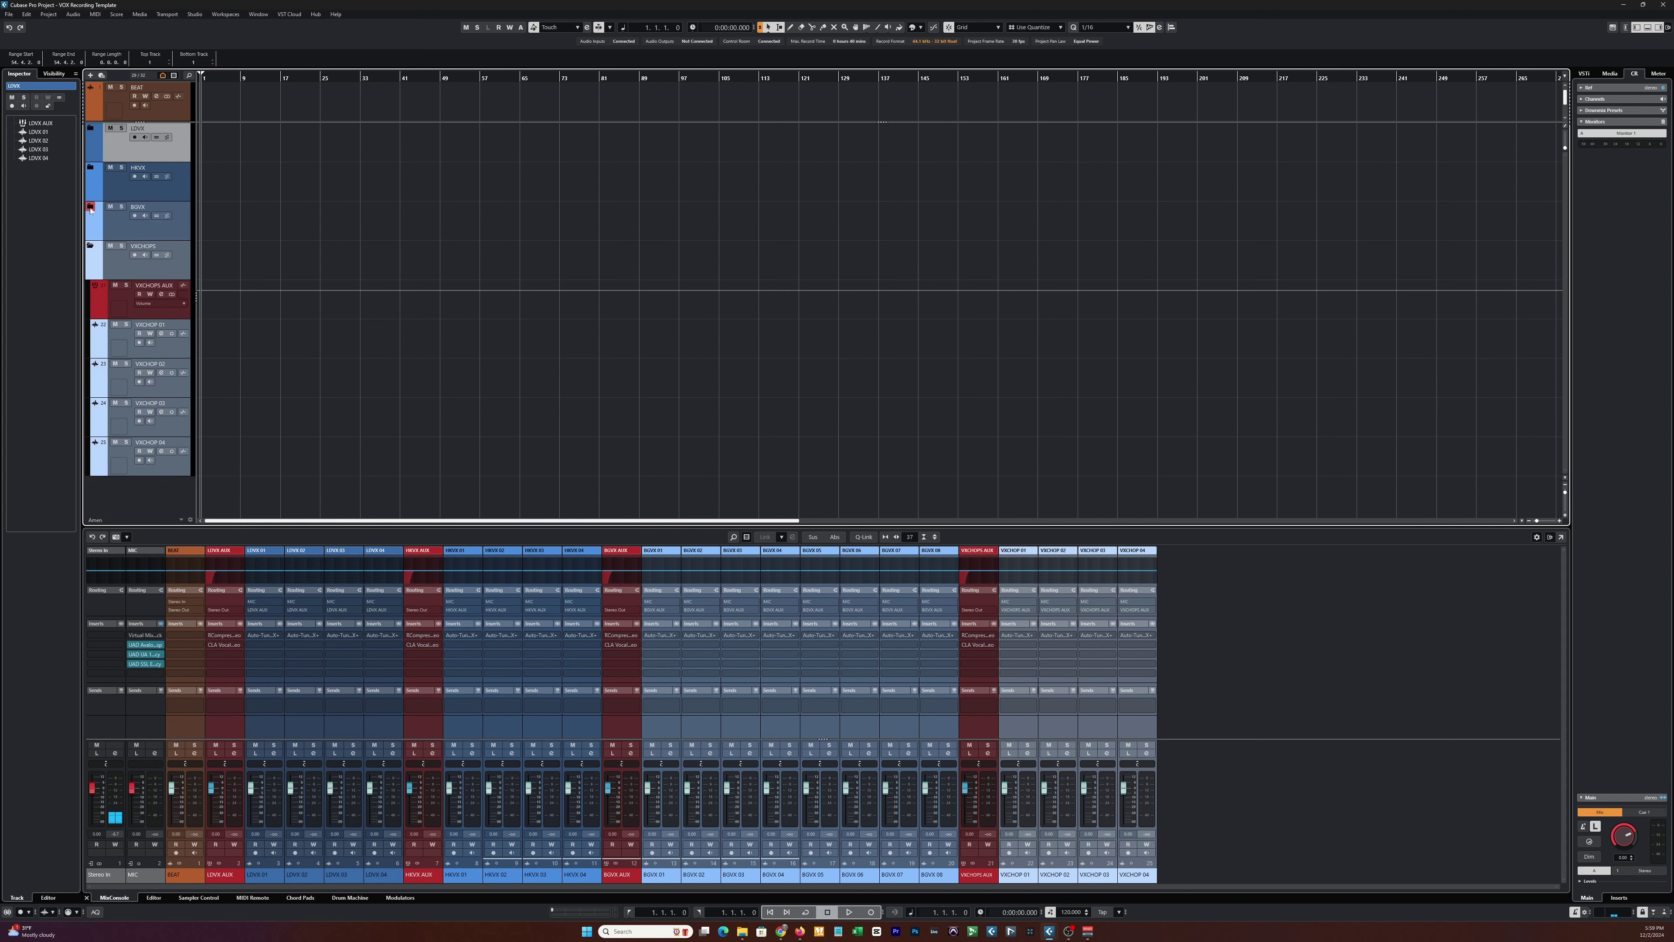
pyautogui.click(90, 246)
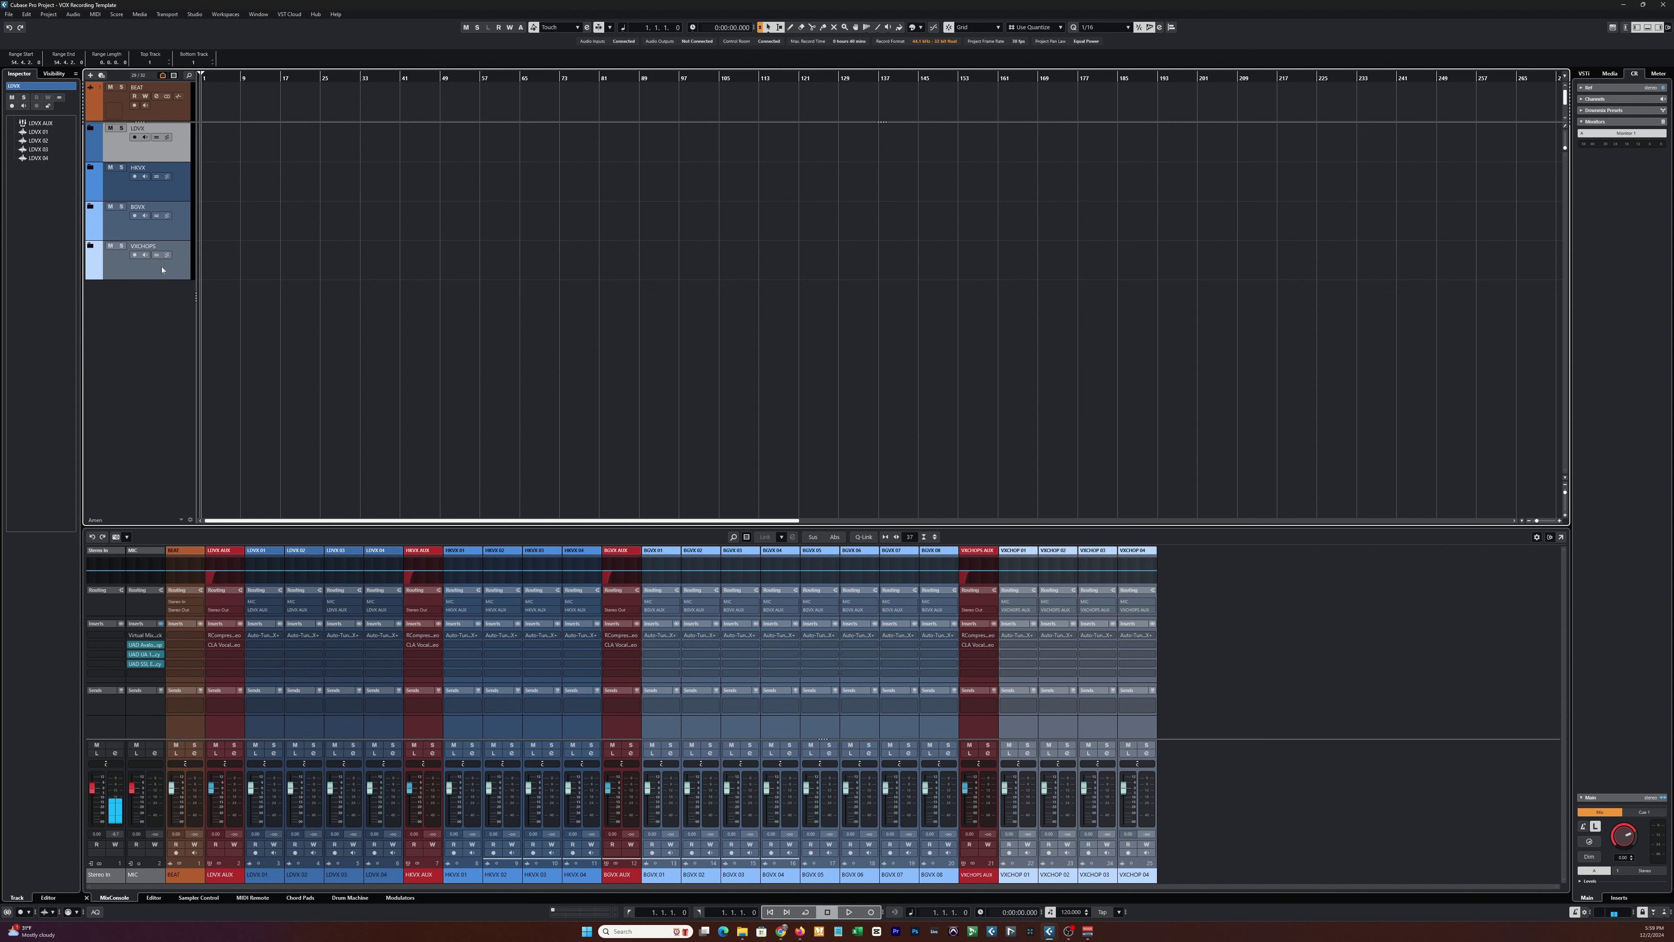
# - Expand the LDVX, HKVX and BGVX folders one at a time to view their tracks, collapsing each again
pyautogui.click(91, 128)
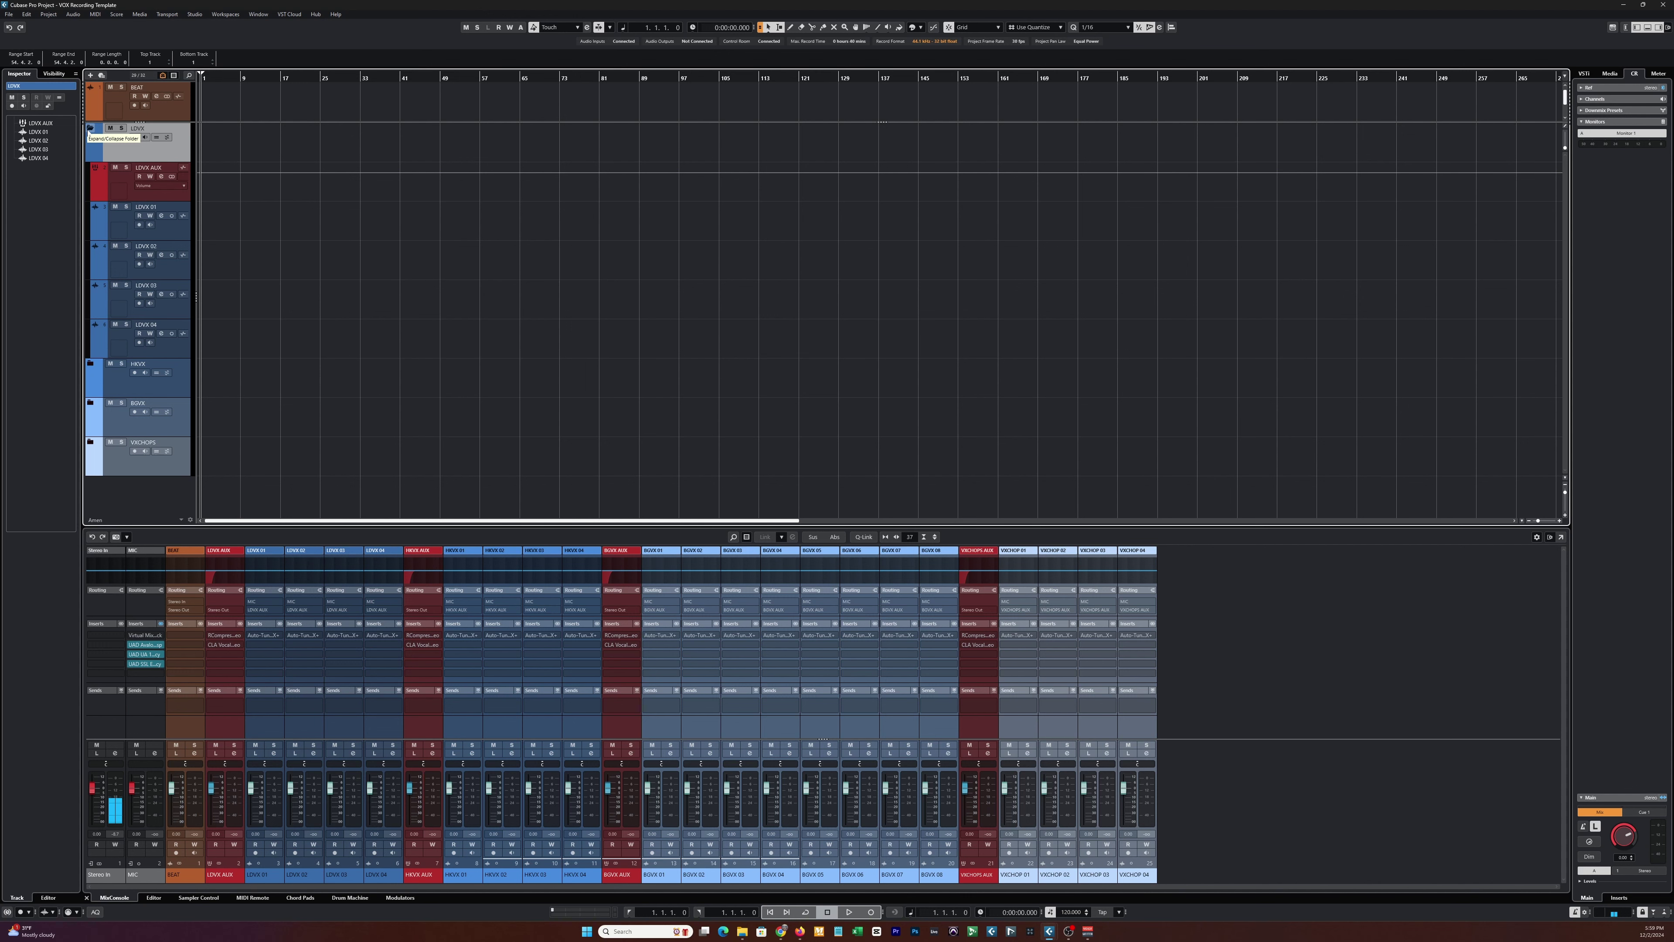
pyautogui.click(90, 129)
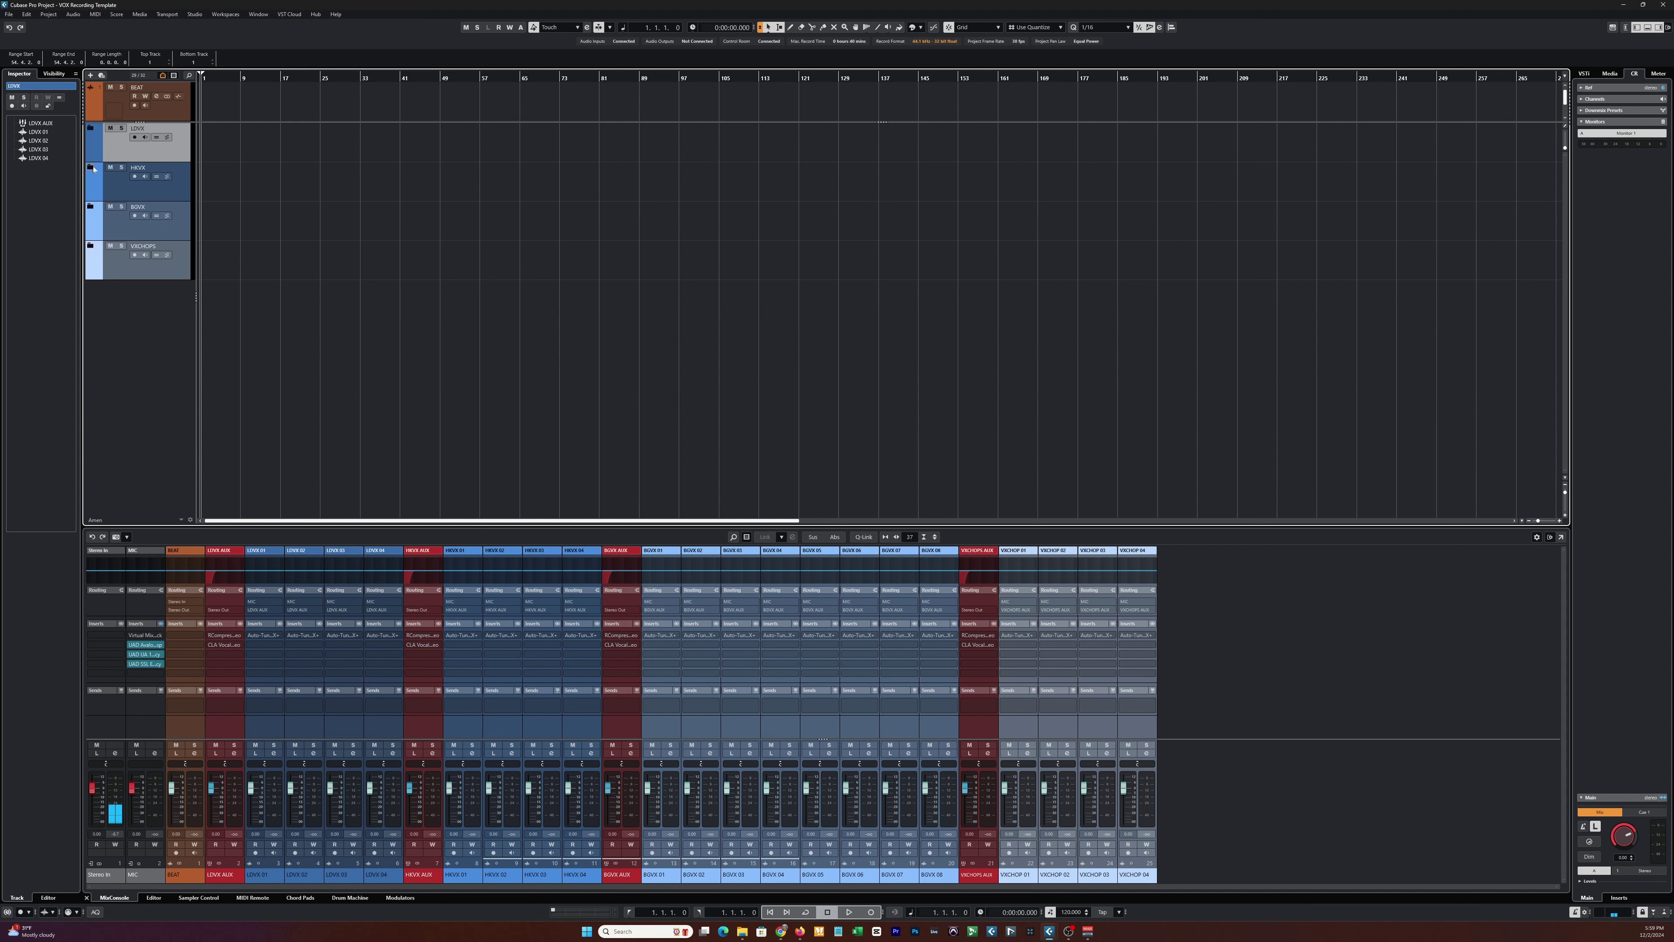
pyautogui.click(91, 167)
pyautogui.click(92, 168)
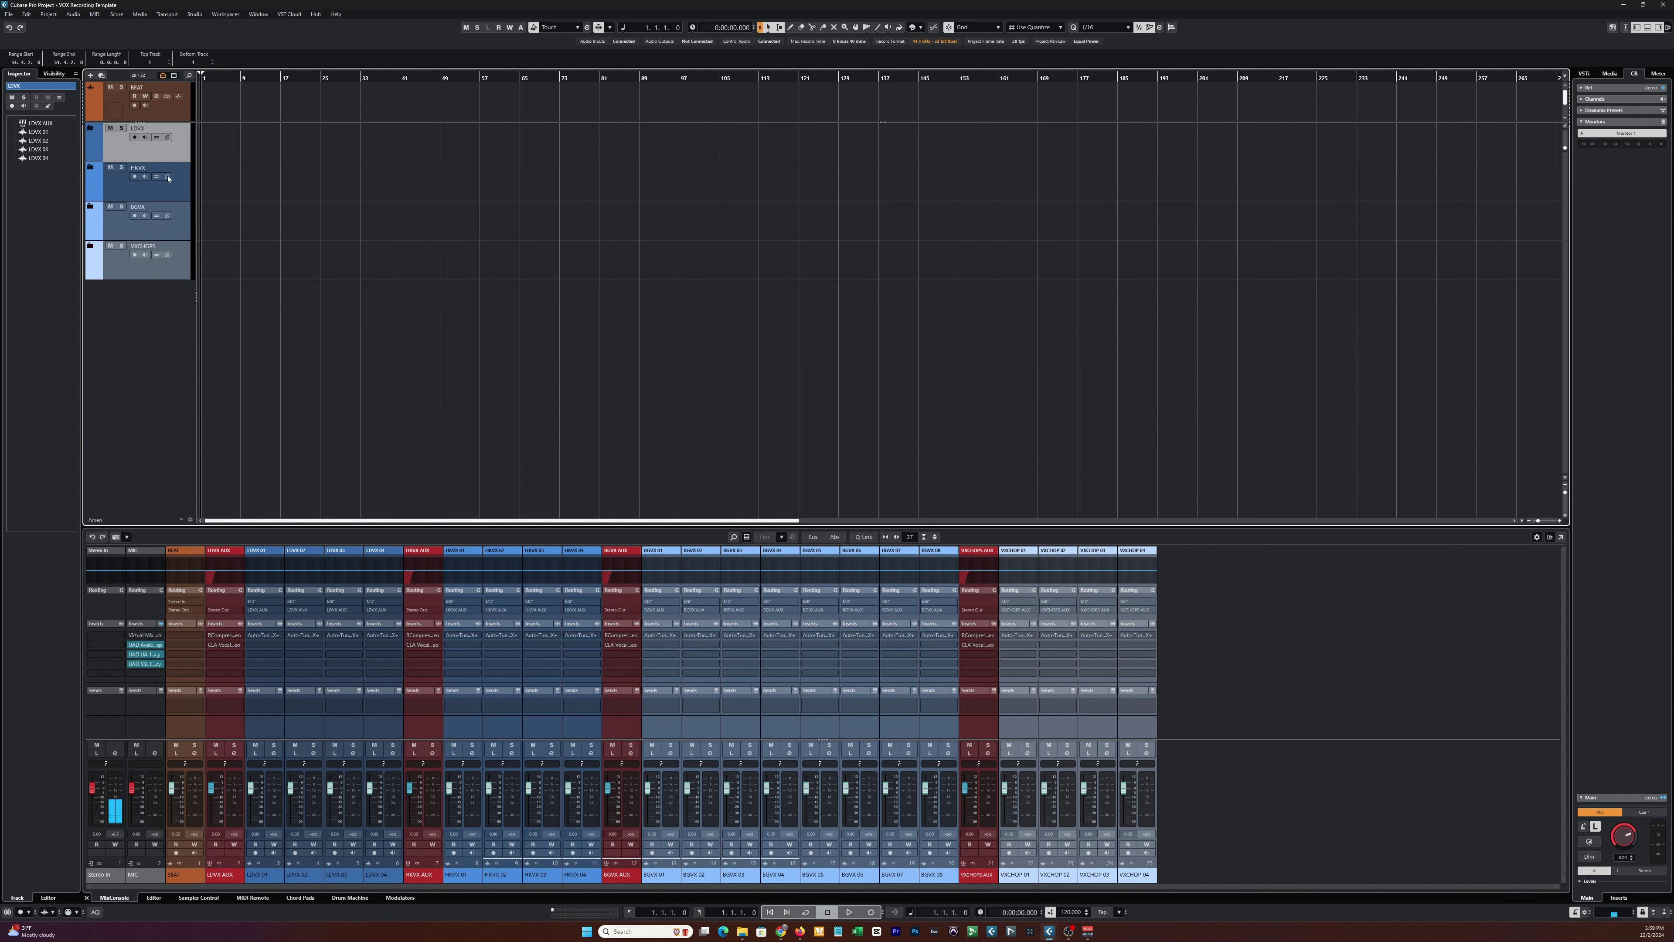
pyautogui.click(92, 207)
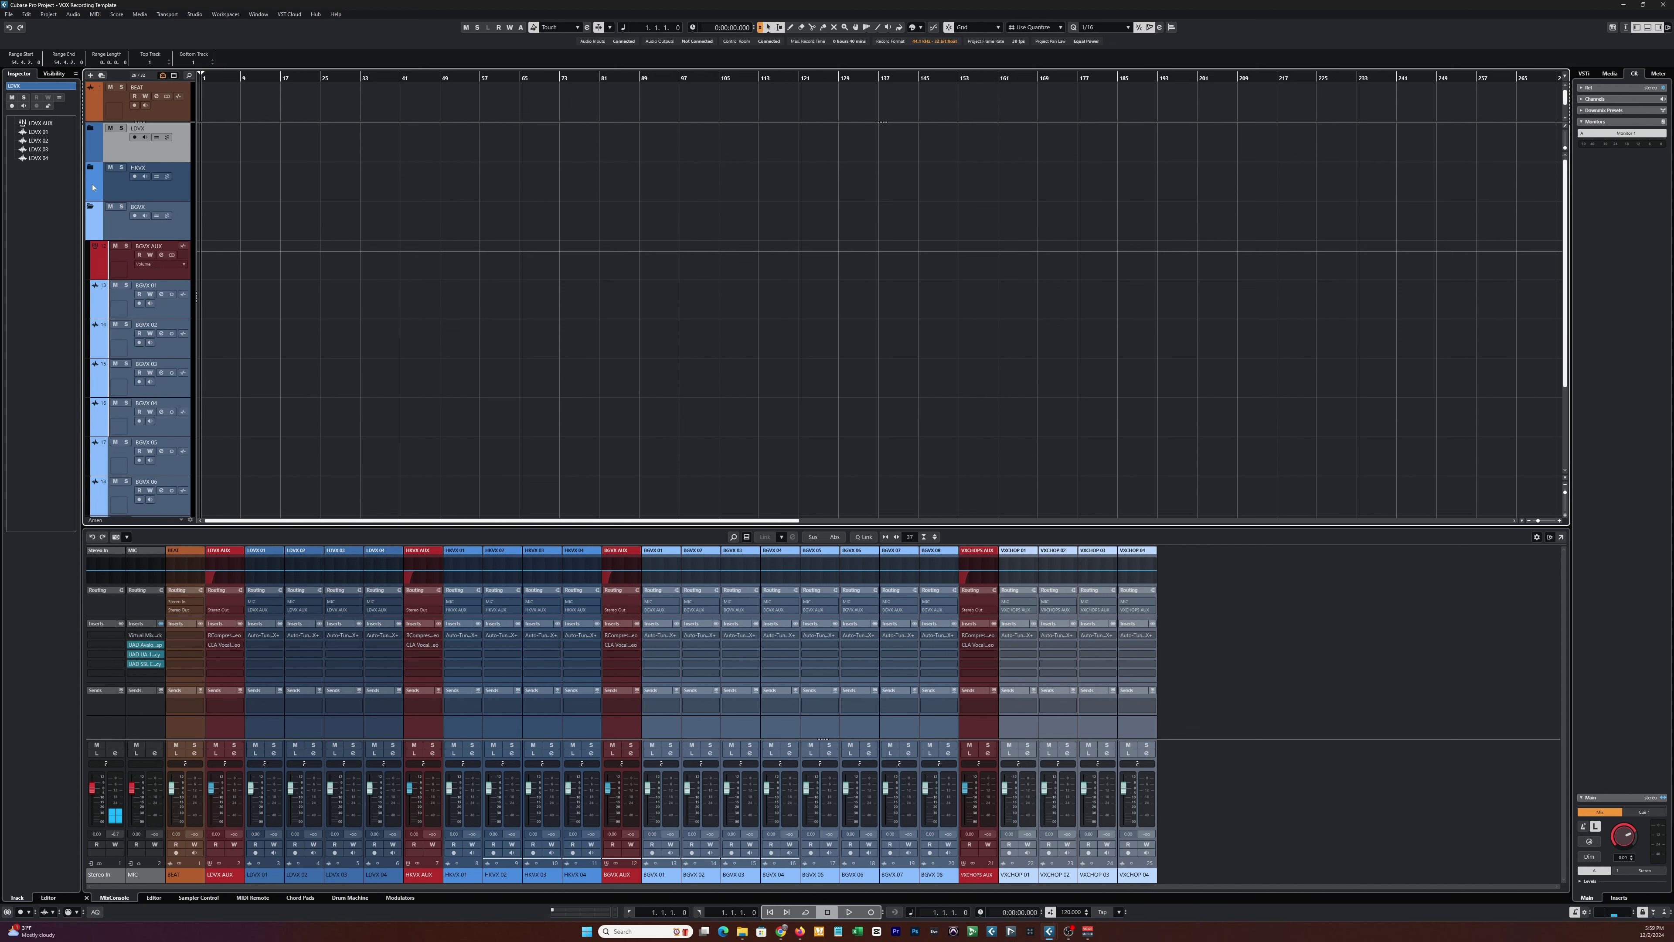
pyautogui.click(91, 206)
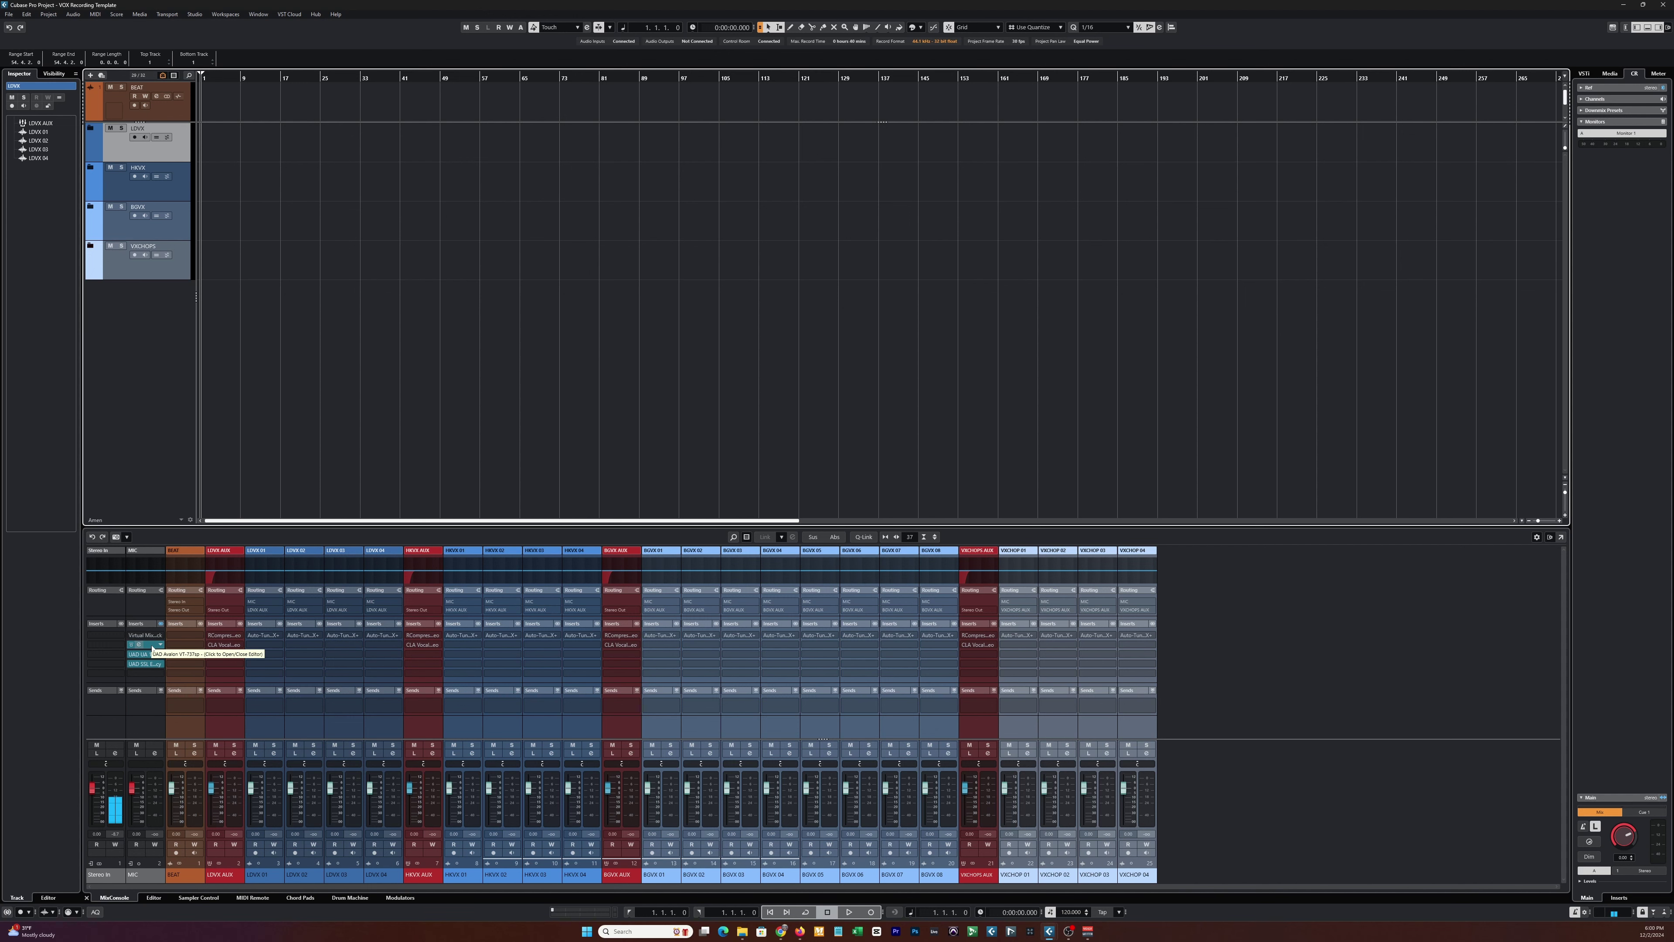
# - Show the MIC channel's UAD Avalon VT-737sp, 1176LN Legacy and SSL E Channel Strip Legacy plug-ins, arranged without overlapping
pyautogui.click(151, 647)
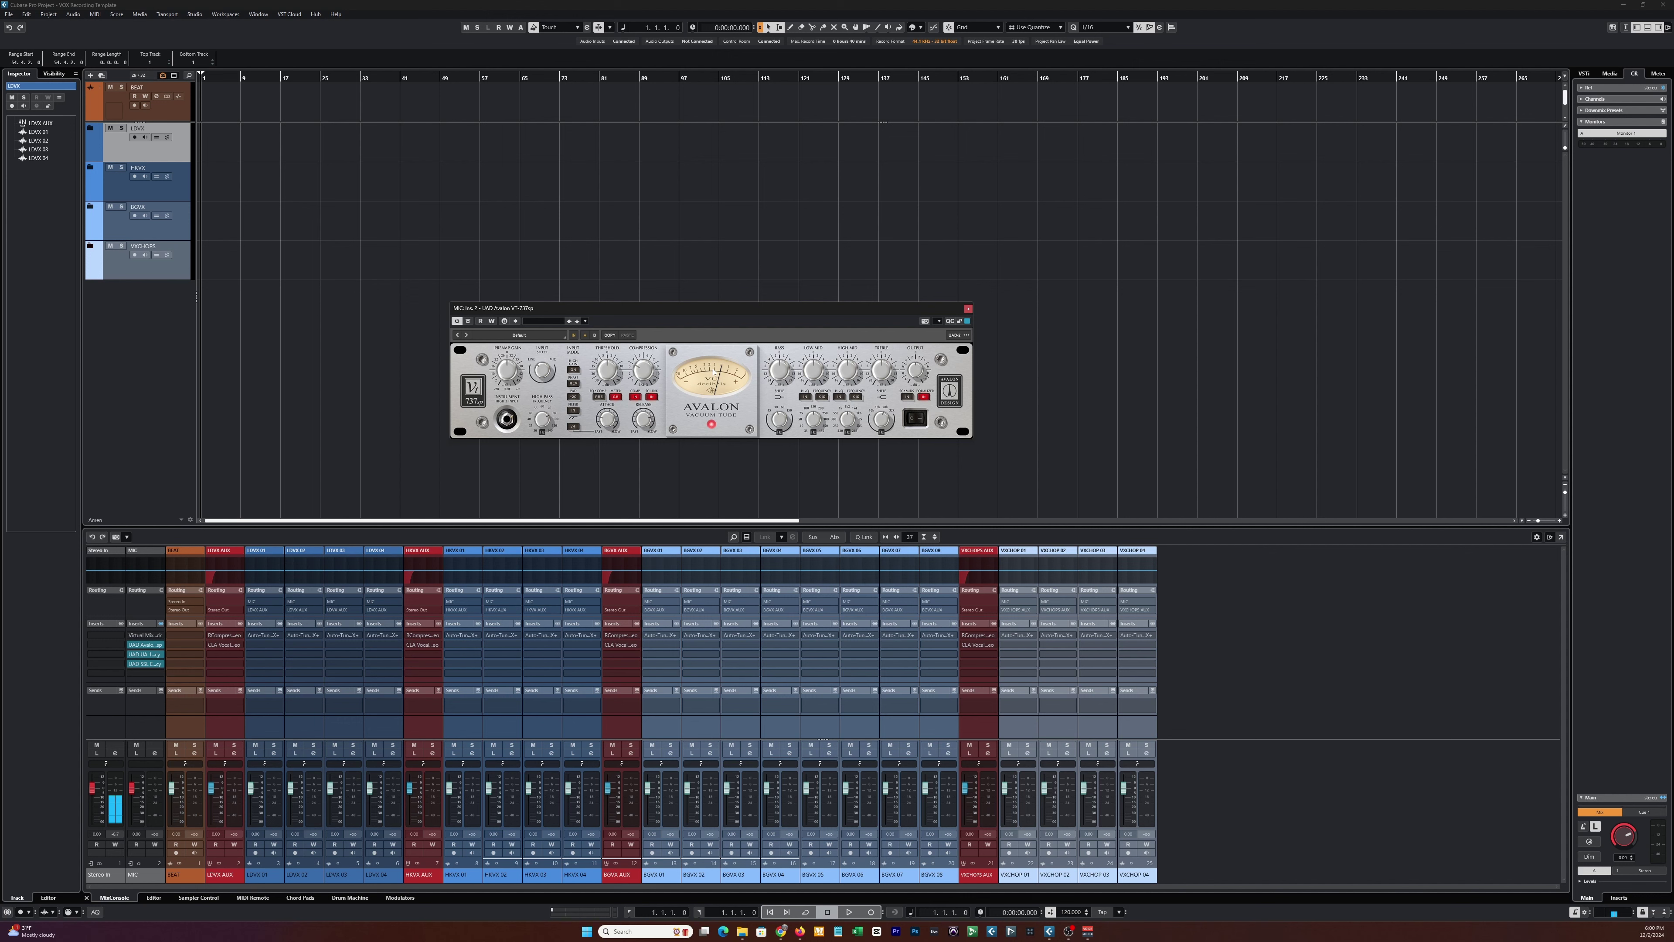
pyautogui.click(160, 654)
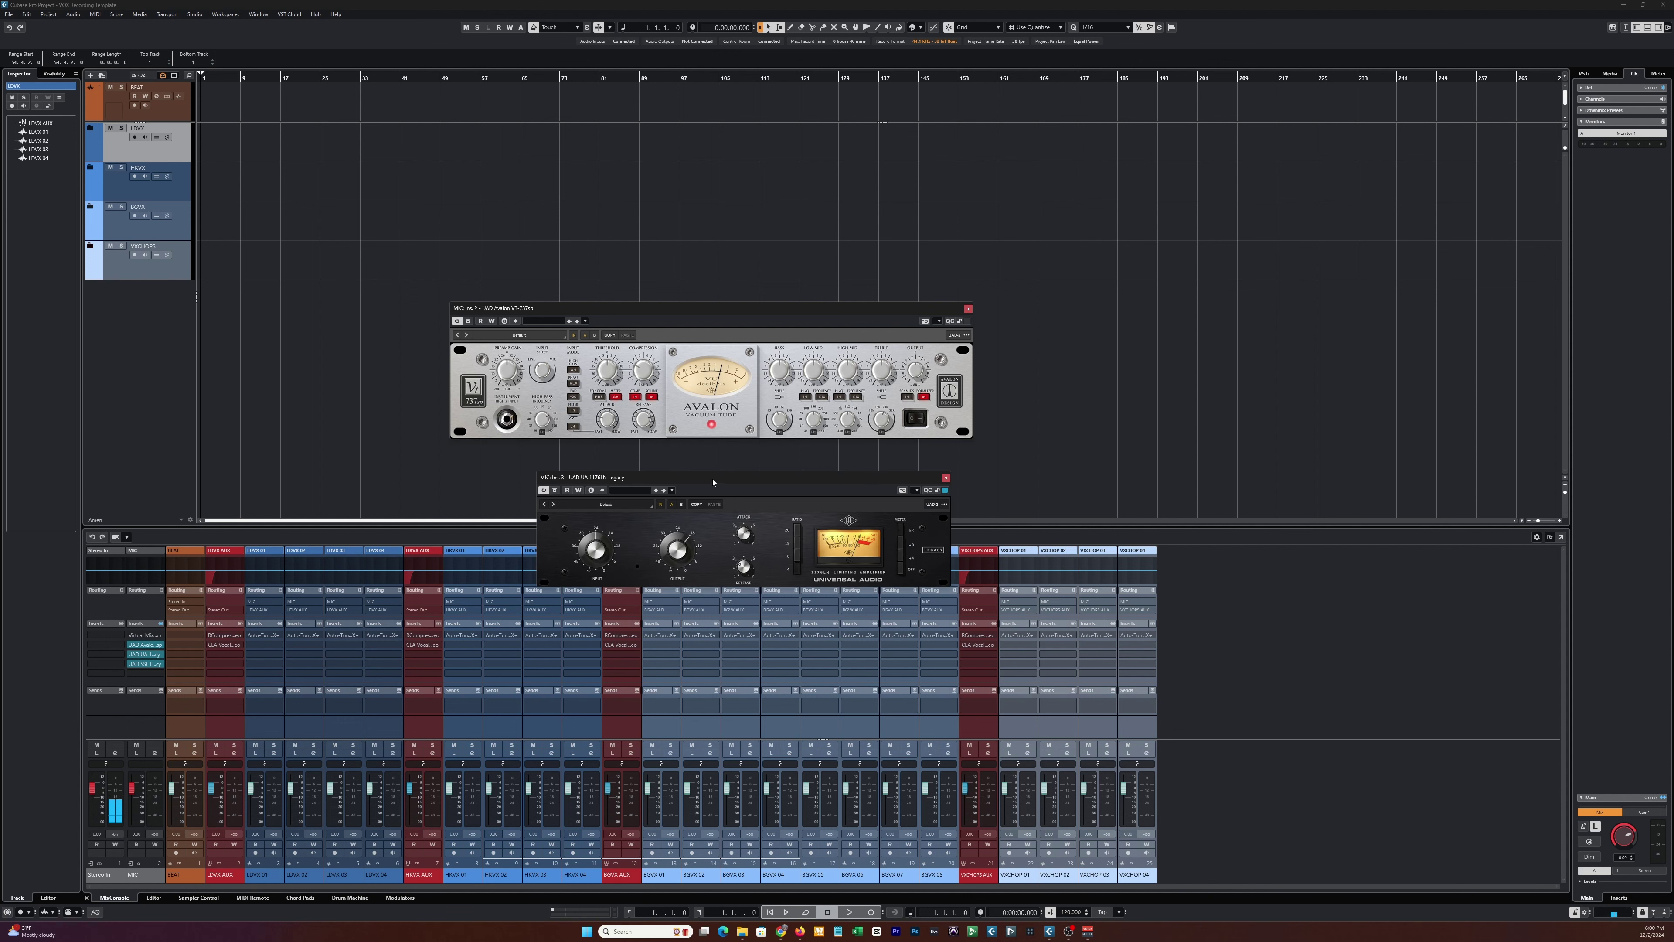
pyautogui.moveTo(712, 482); pyautogui.dragTo(648, 455)
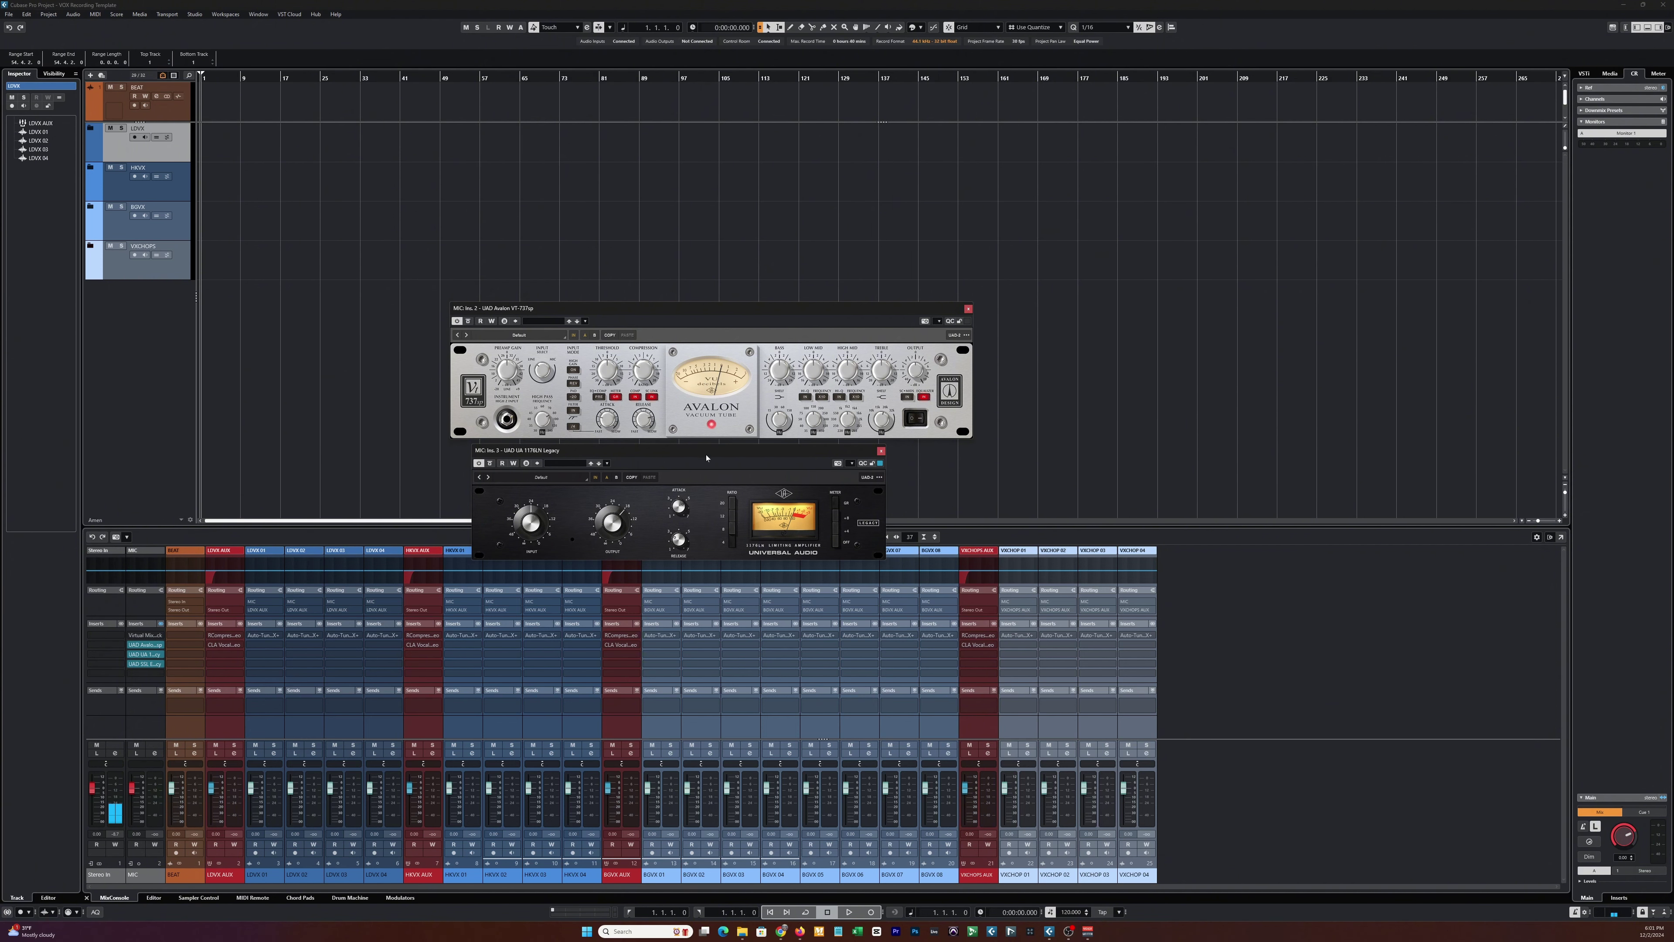
pyautogui.moveTo(707, 456); pyautogui.dragTo(723, 454)
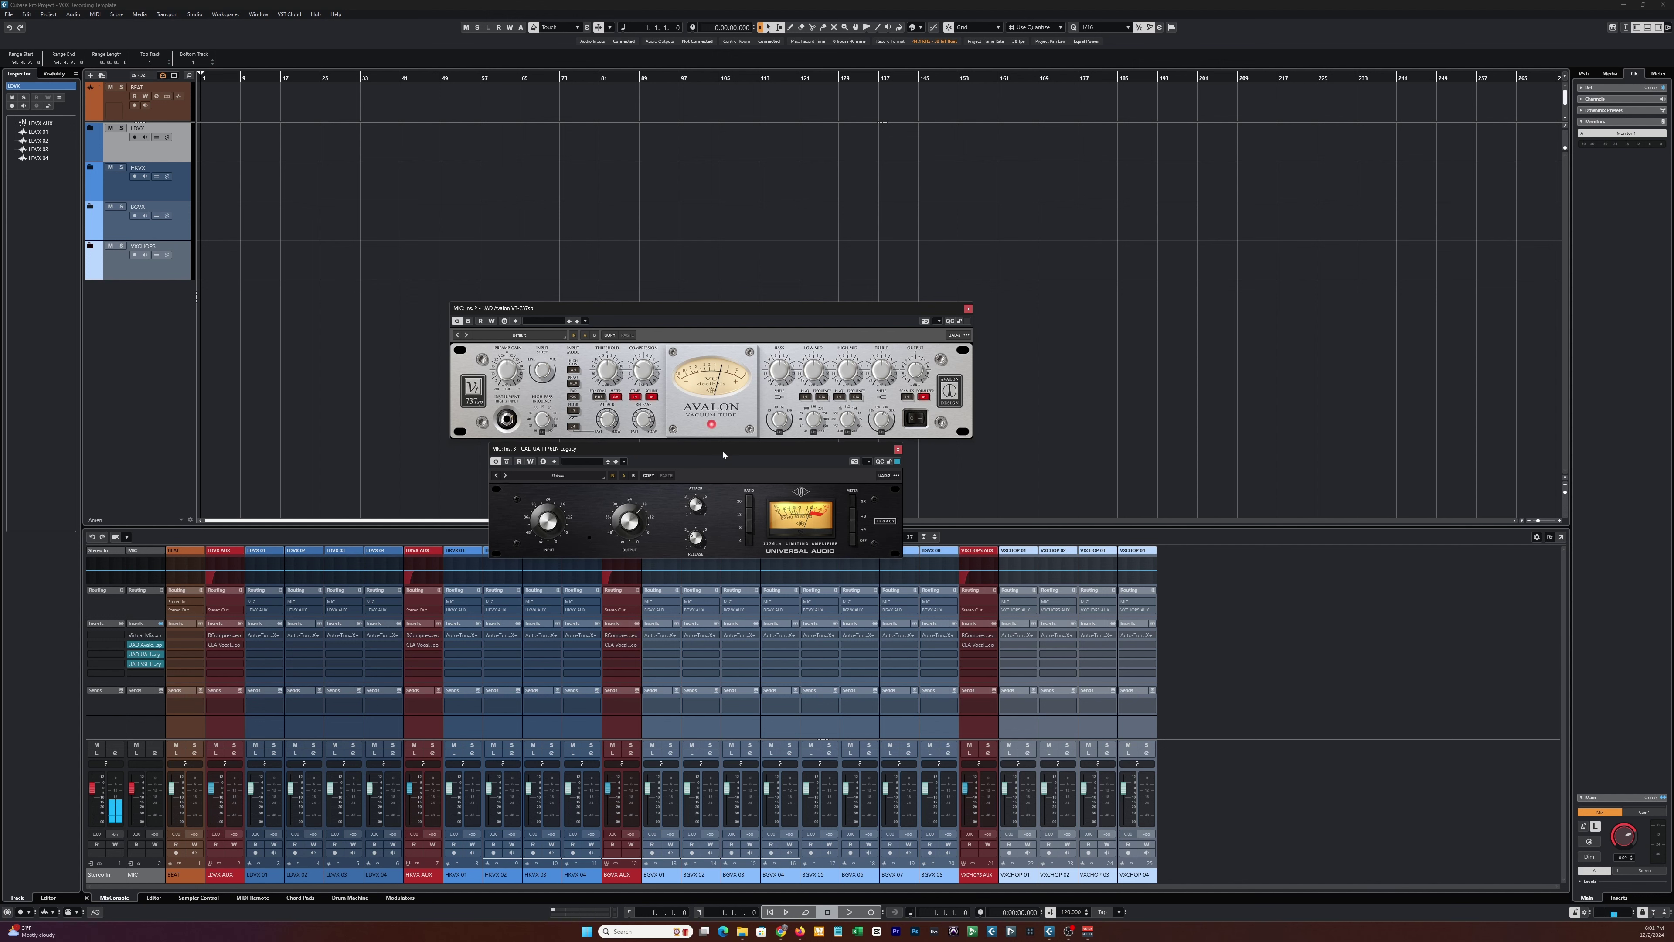
pyautogui.click(144, 664)
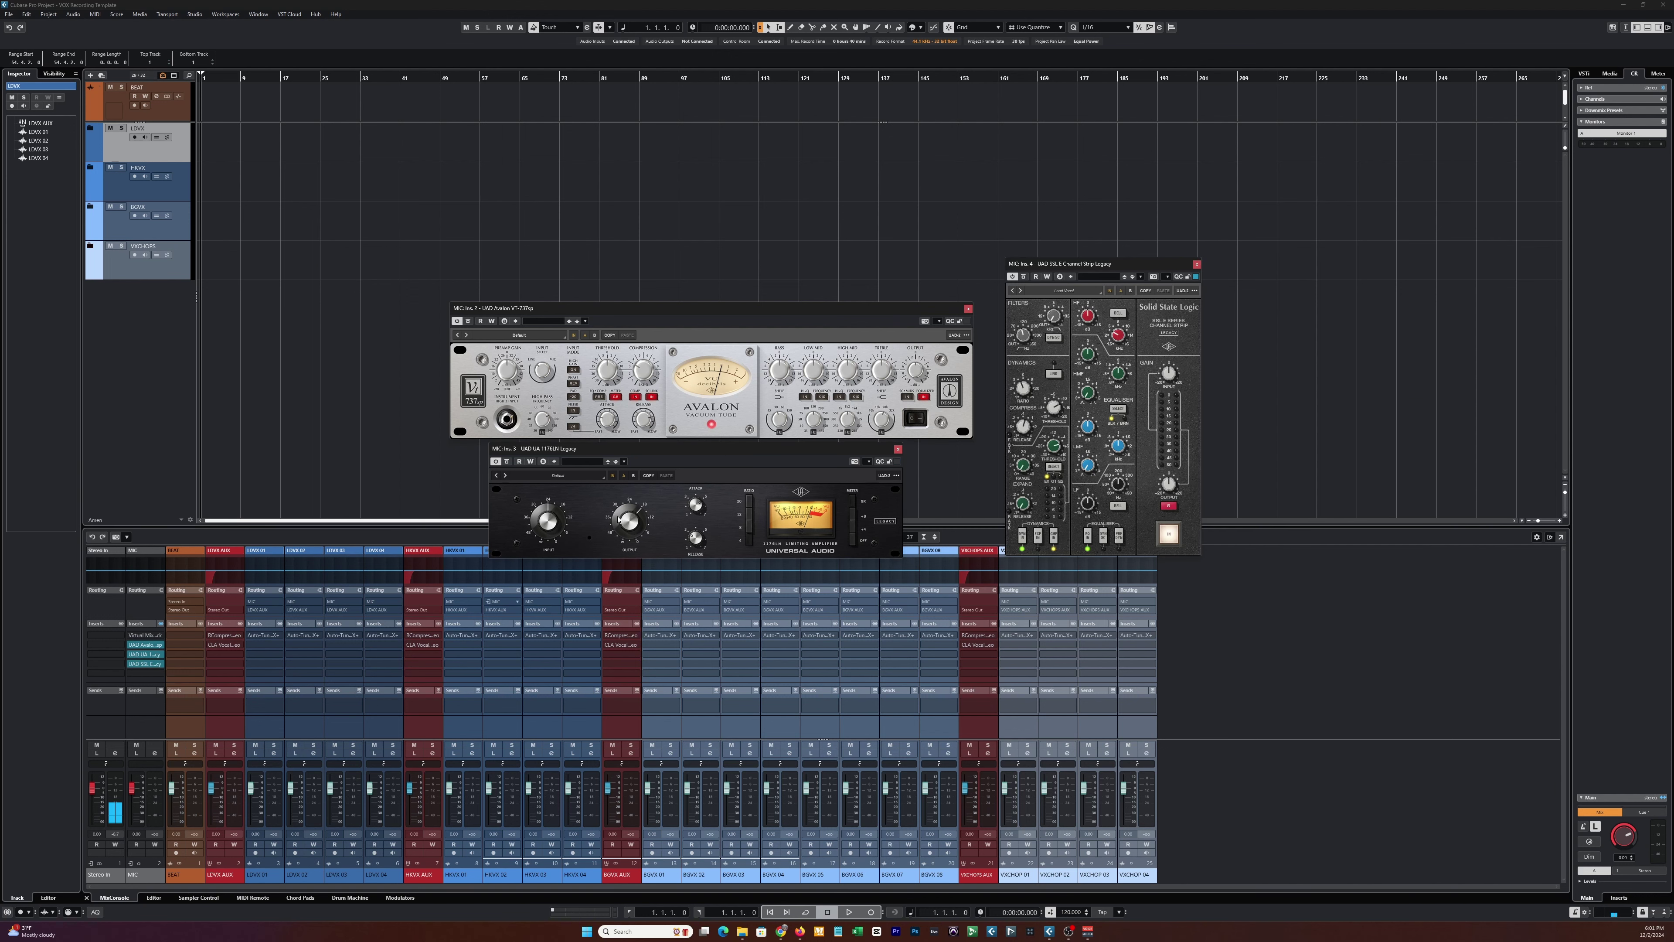
pyautogui.moveTo(1099, 270); pyautogui.dragTo(1078, 273)
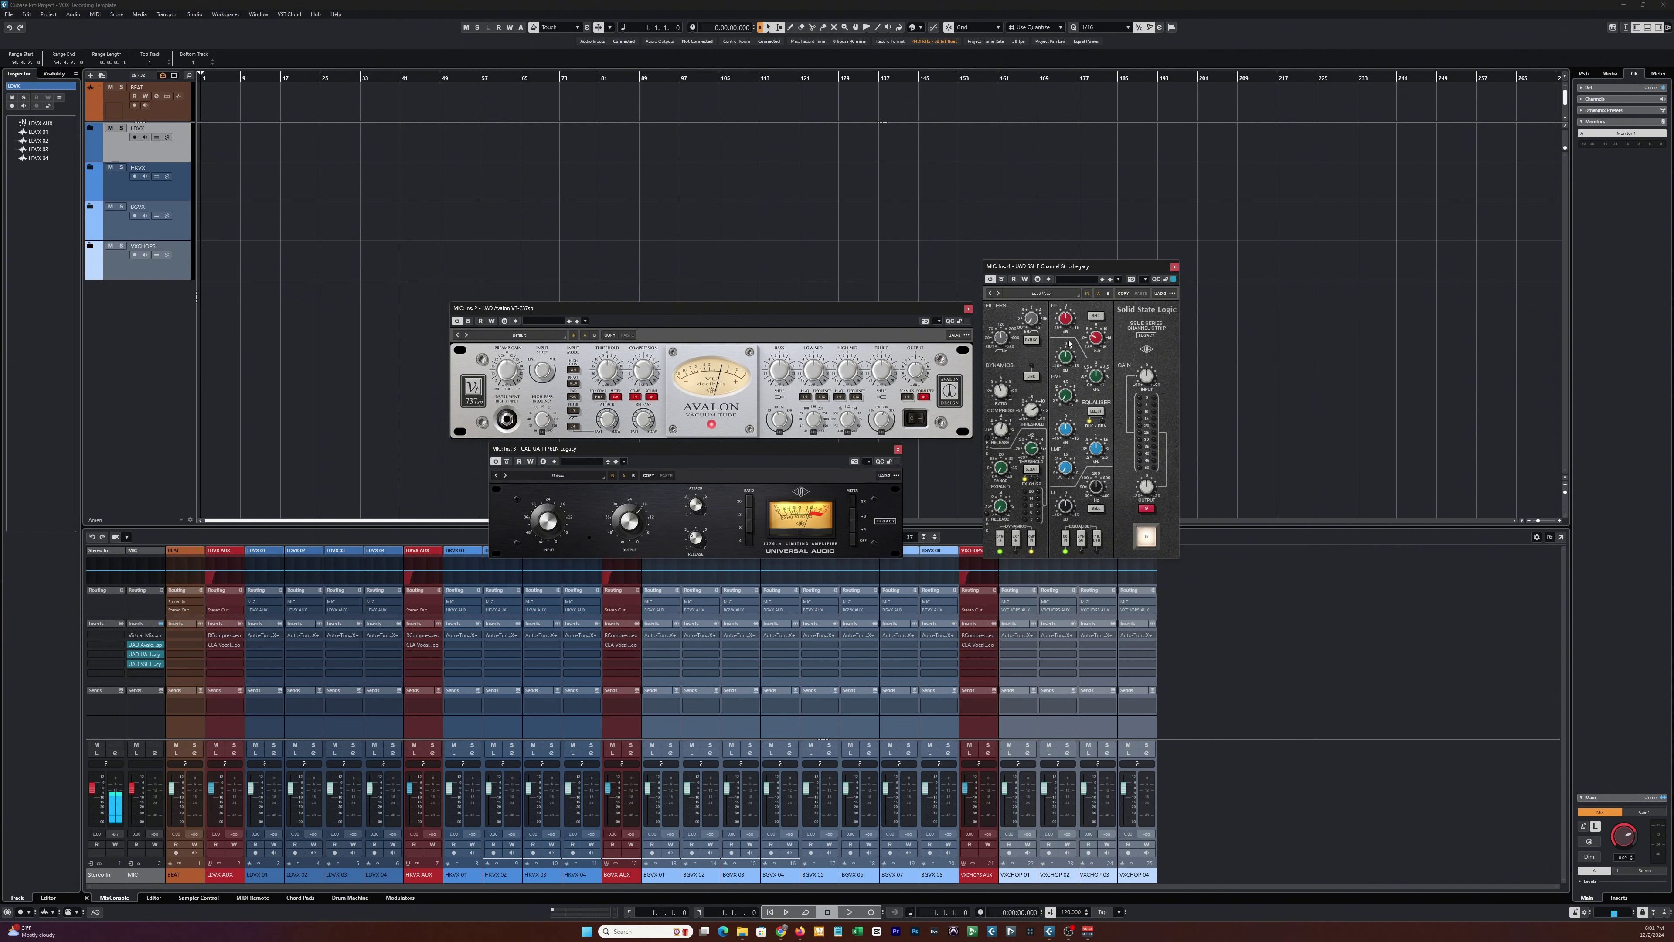
# - Close the three UAD plug-in windows and switch off these three inserts on the MIC channel
pyautogui.click(1025, 372)
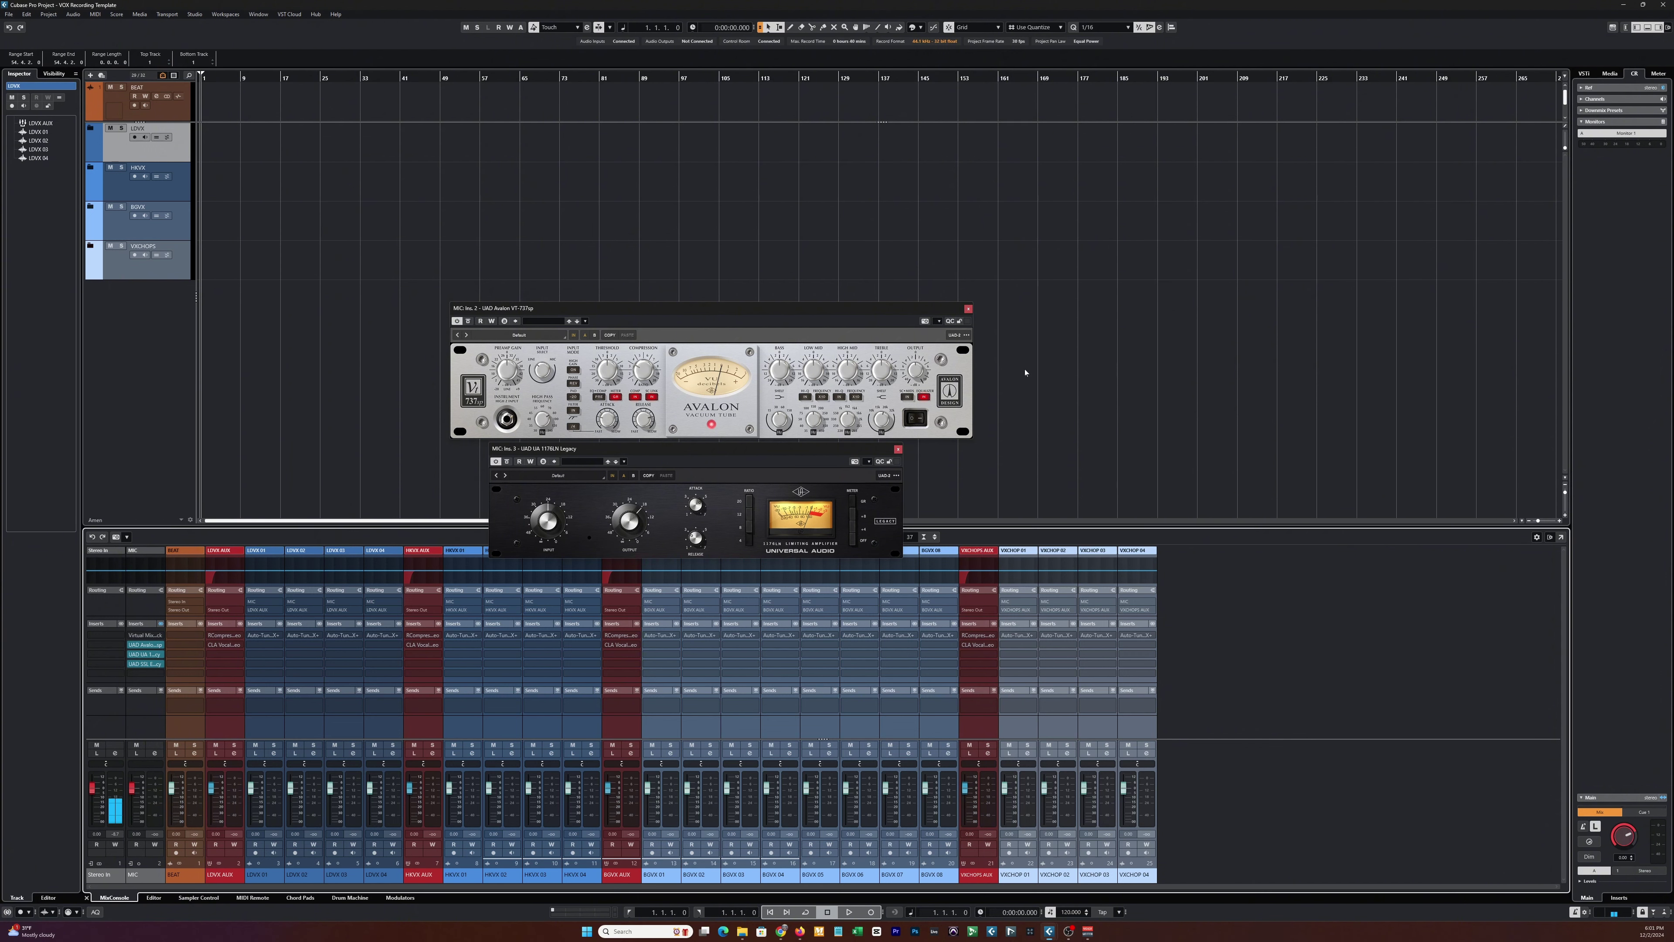
pyautogui.click(897, 450)
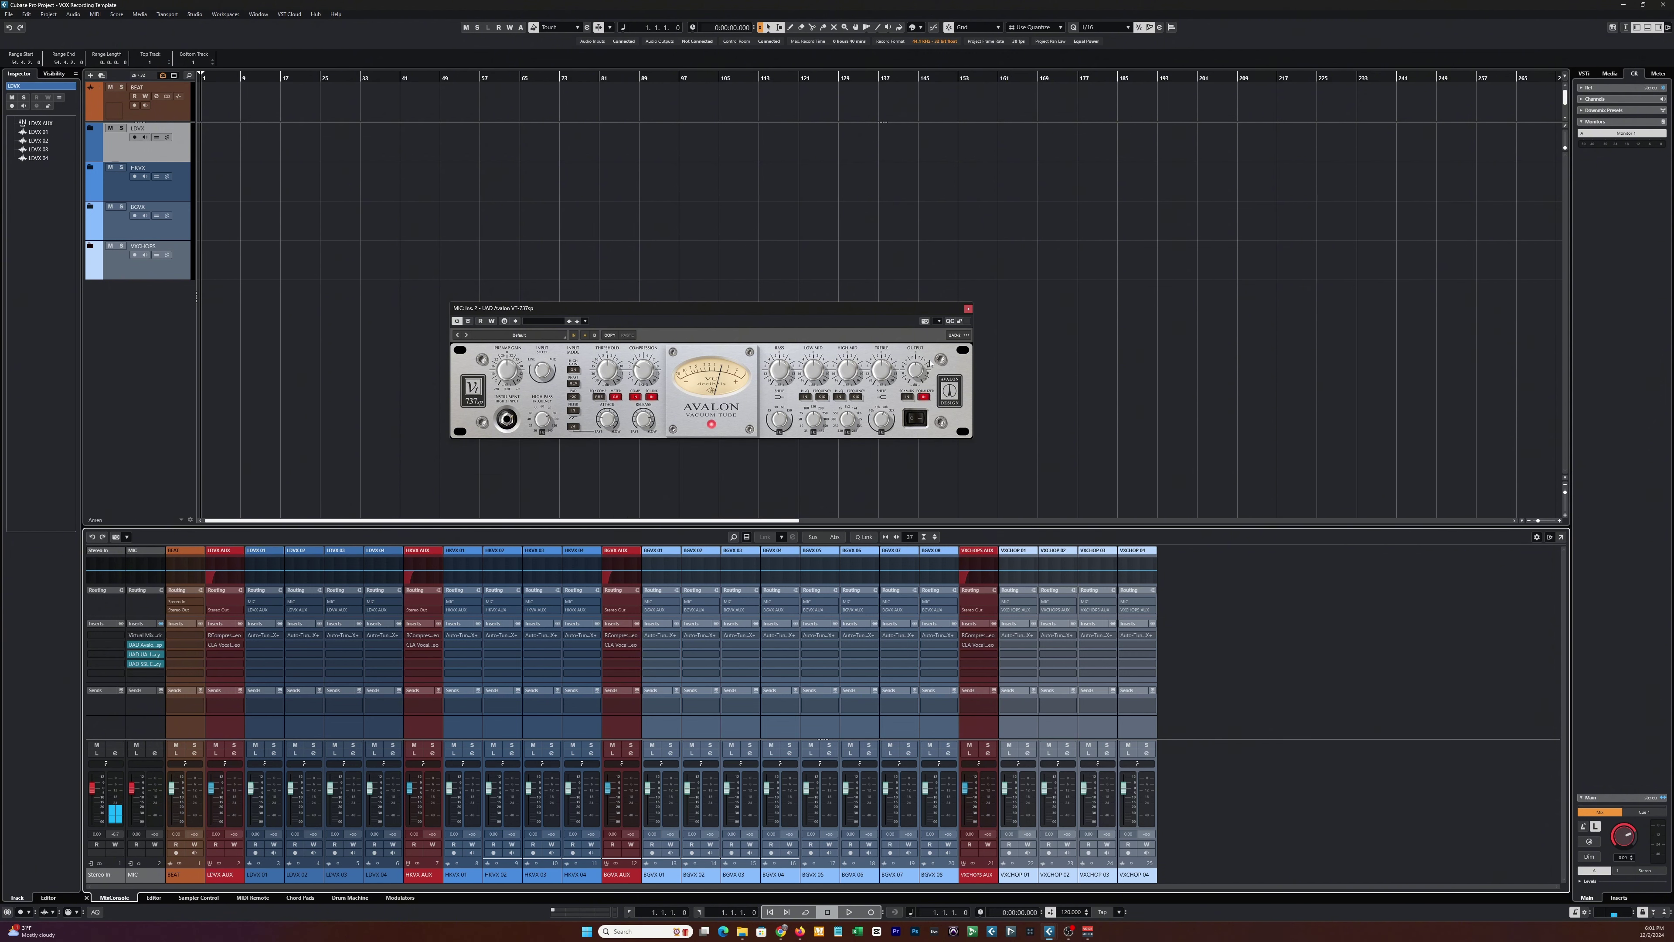
pyautogui.click(967, 309)
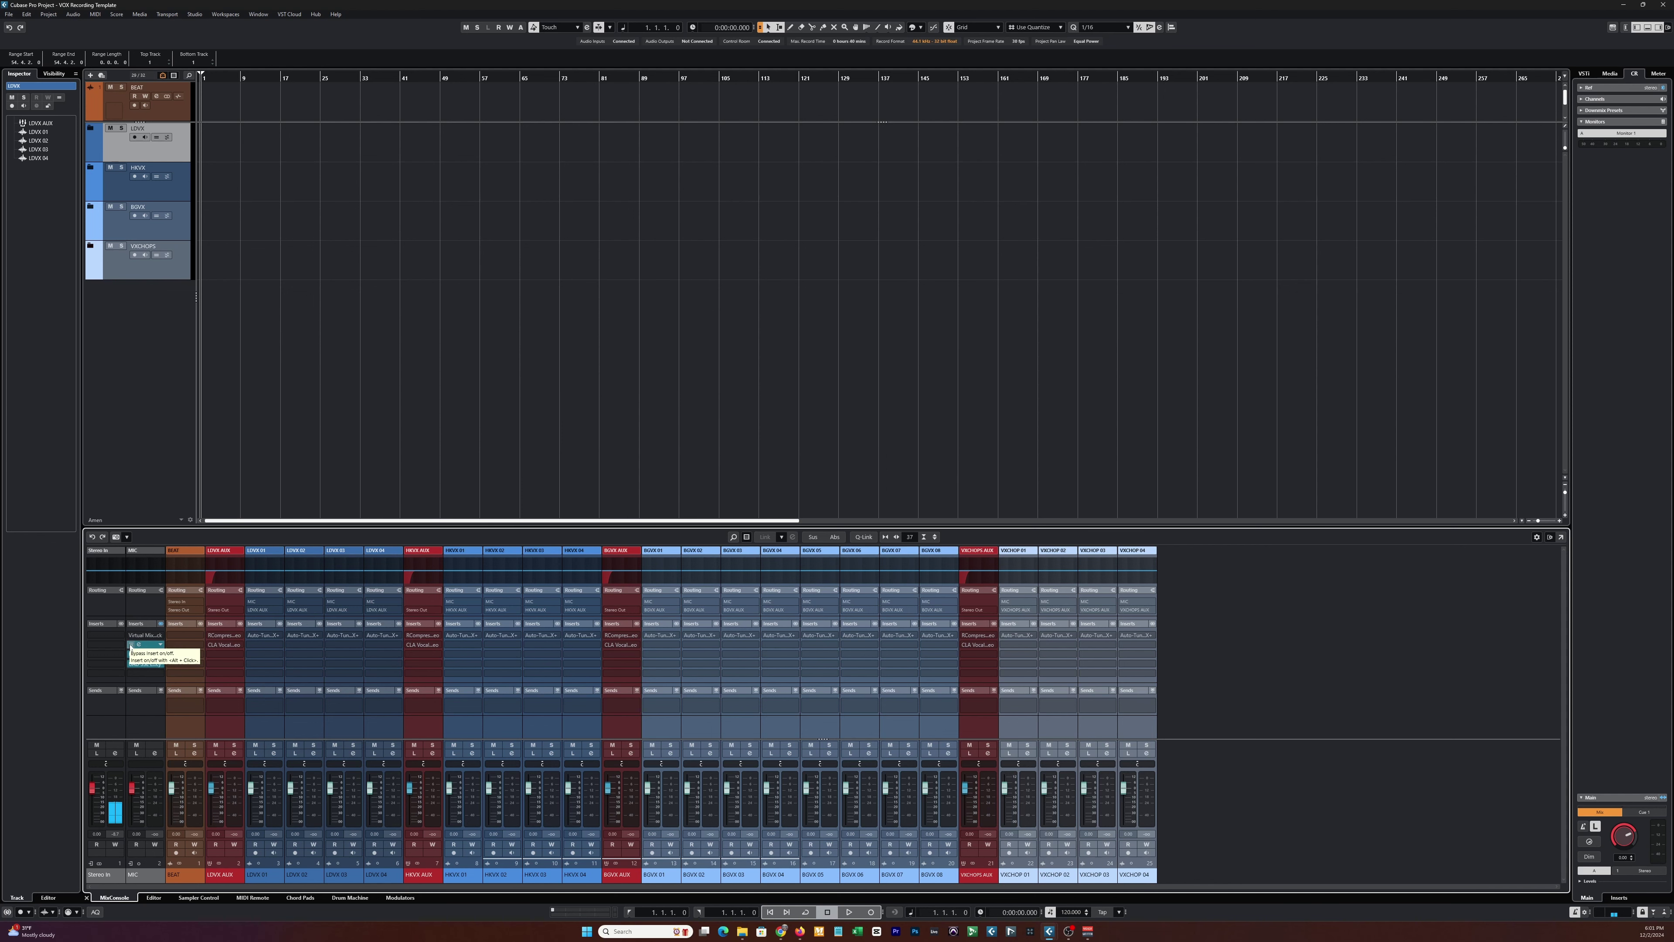
pyautogui.click(131, 663)
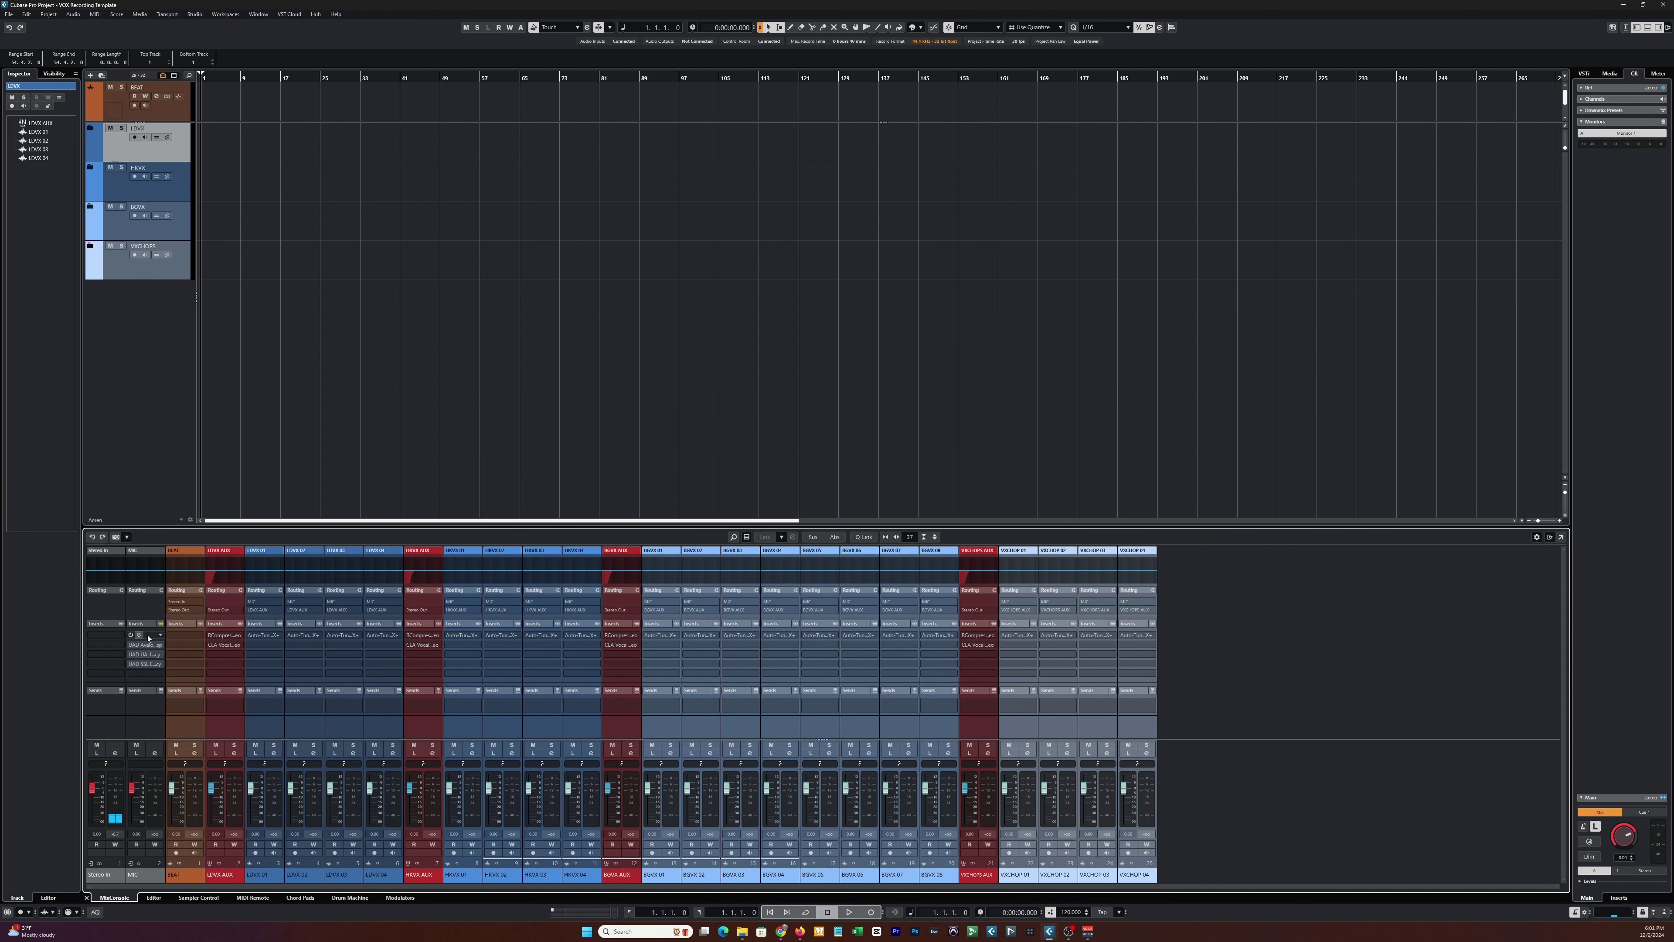
# - Examine the module chain and settings of the MIC channel's Virtual Mix Rack, then close the plug-in window
pyautogui.click(146, 635)
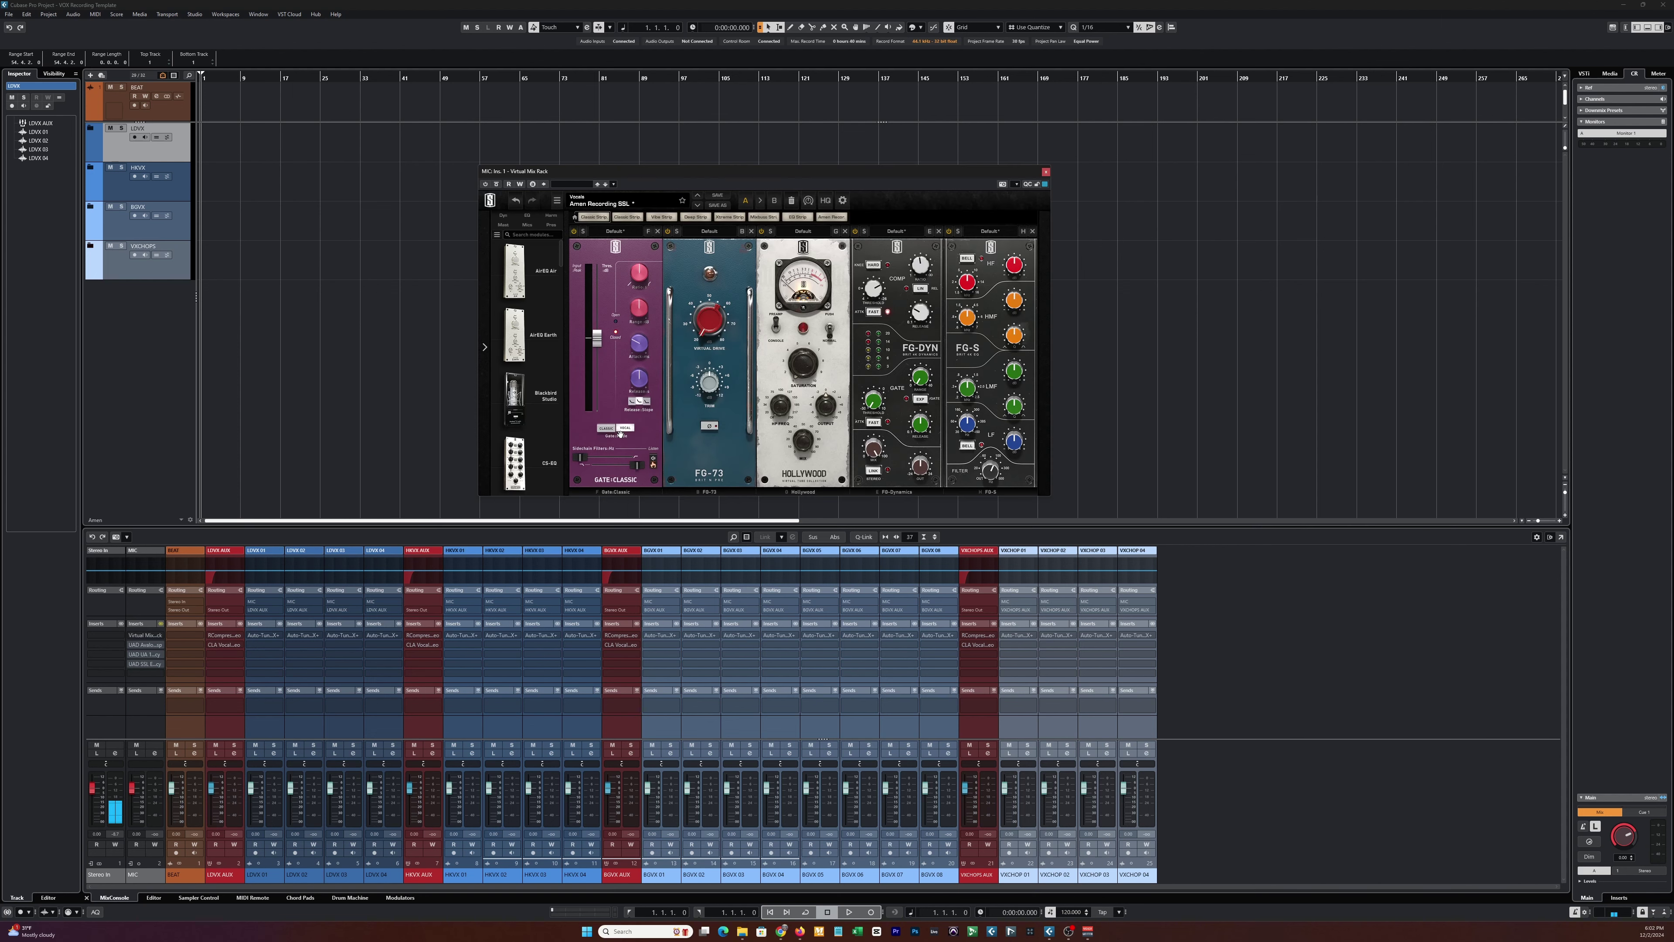
pyautogui.moveTo(872, 175); pyautogui.dragTo(879, 271)
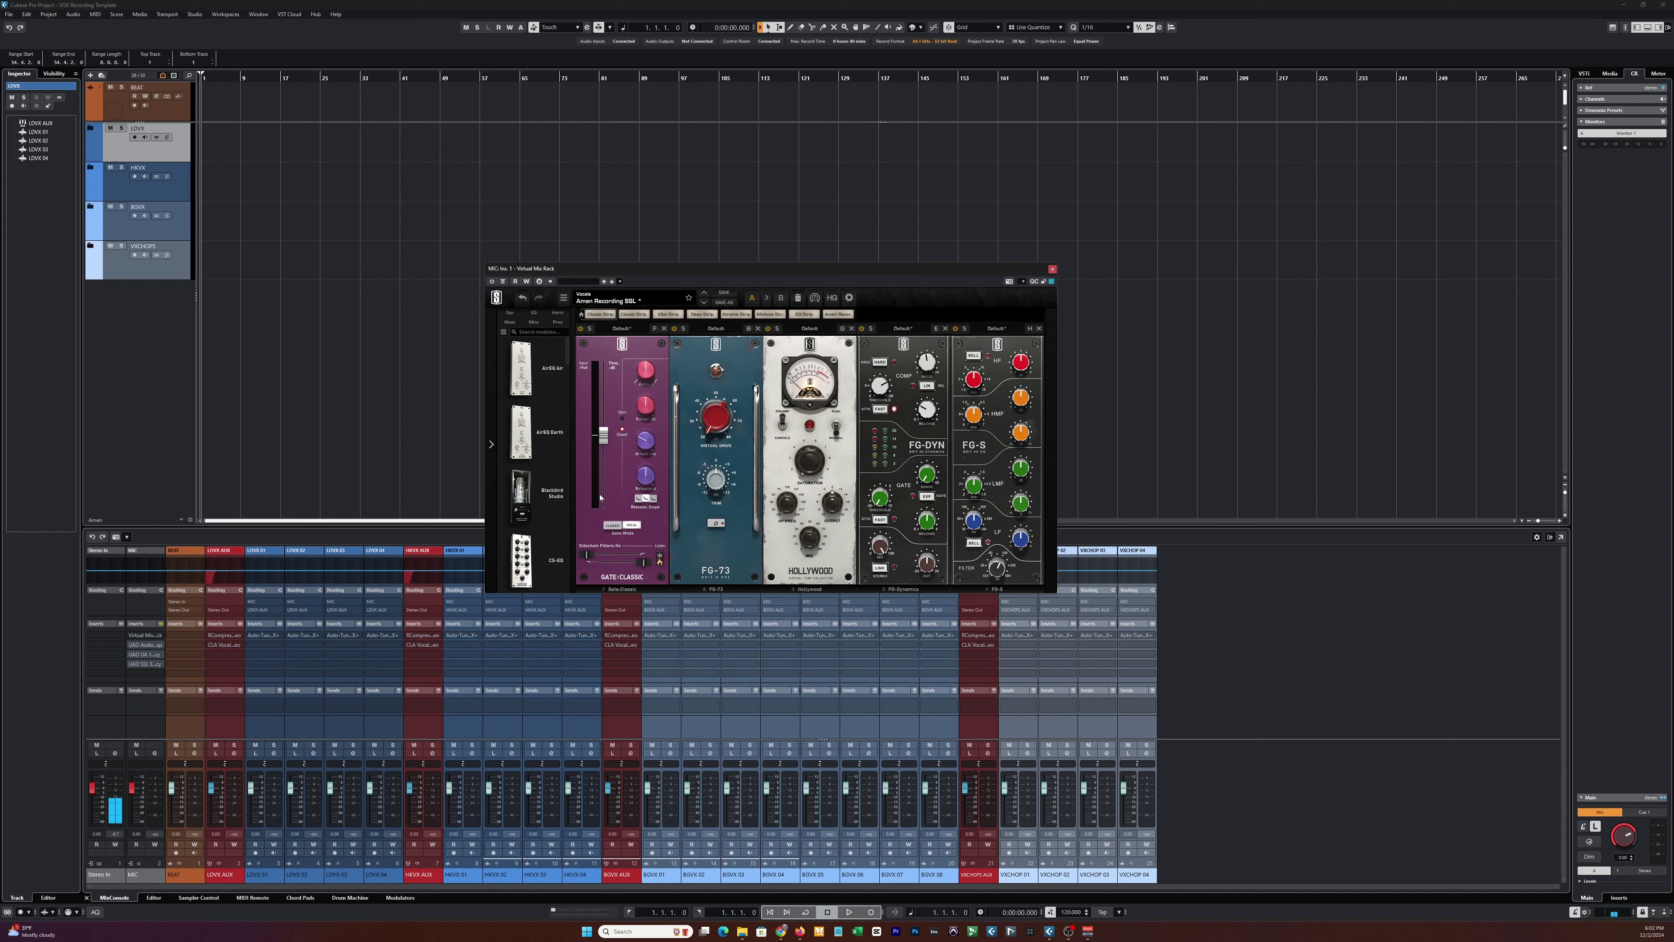
pyautogui.click(606, 437)
pyautogui.moveTo(719, 421)
pyautogui.moveTo(999, 574)
pyautogui.click(1052, 269)
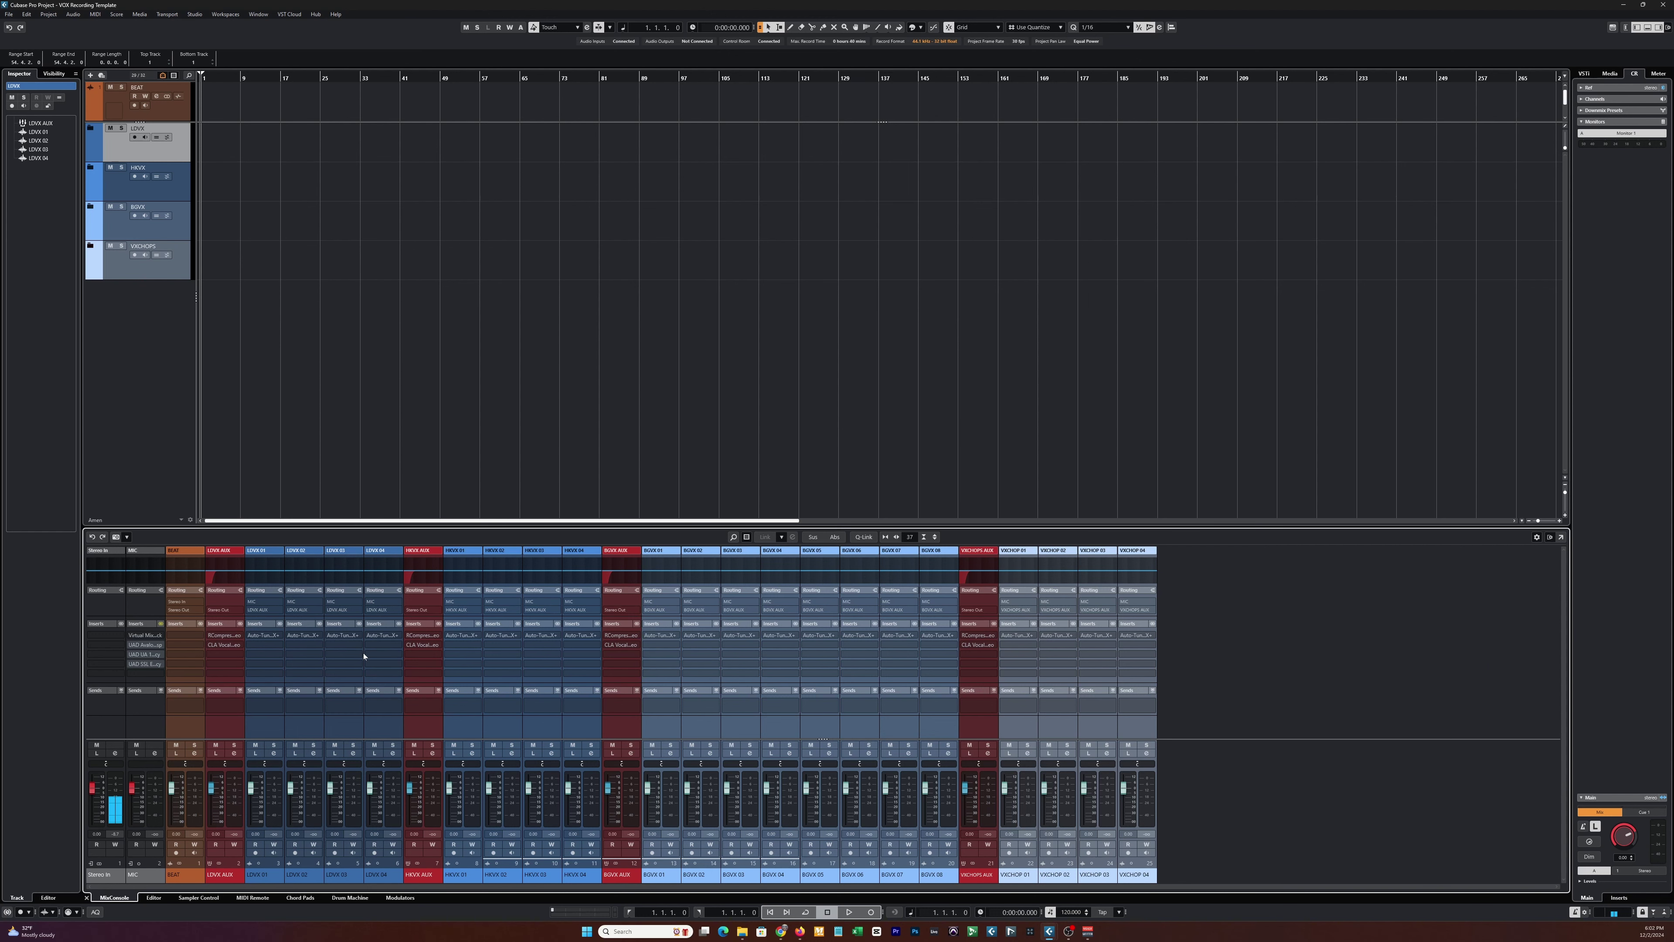
# - View the Auto-Tune EFX+ insert settings on the LDVX 01 channel and close the plug-in window
pyautogui.moveTo(265, 636)
pyautogui.click(265, 636)
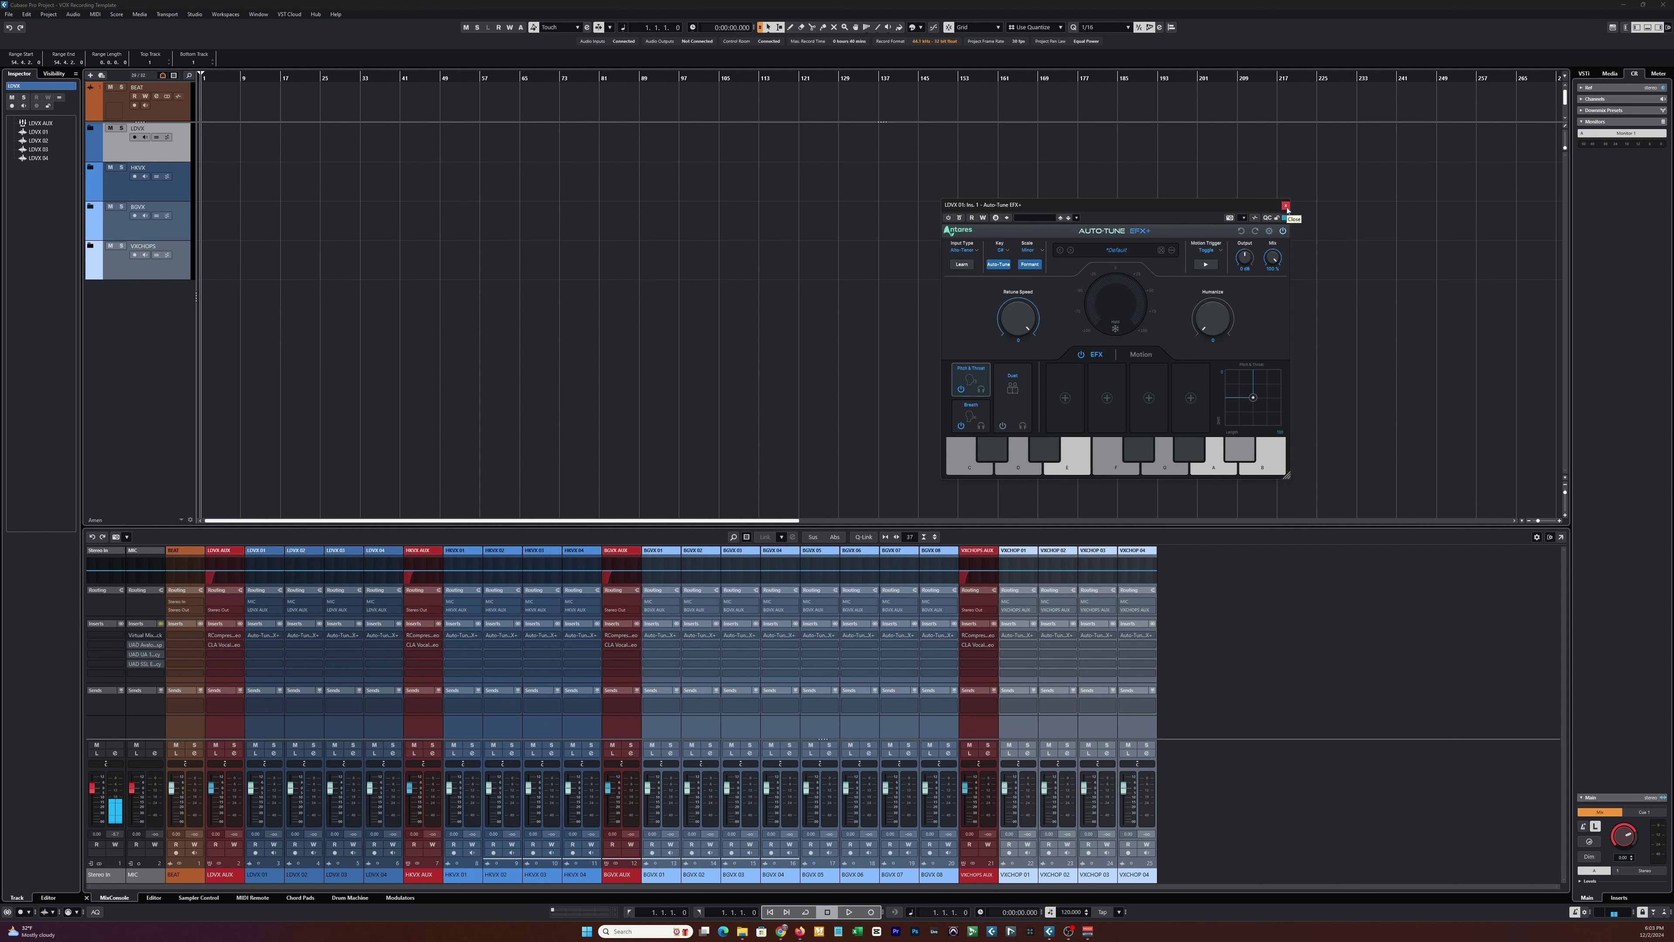
pyautogui.click(1285, 205)
# - Review the RCompressor and CLA Vocals inserts on the LDVX AUX channel, closing each plug-in window
pyautogui.moveTo(273, 654)
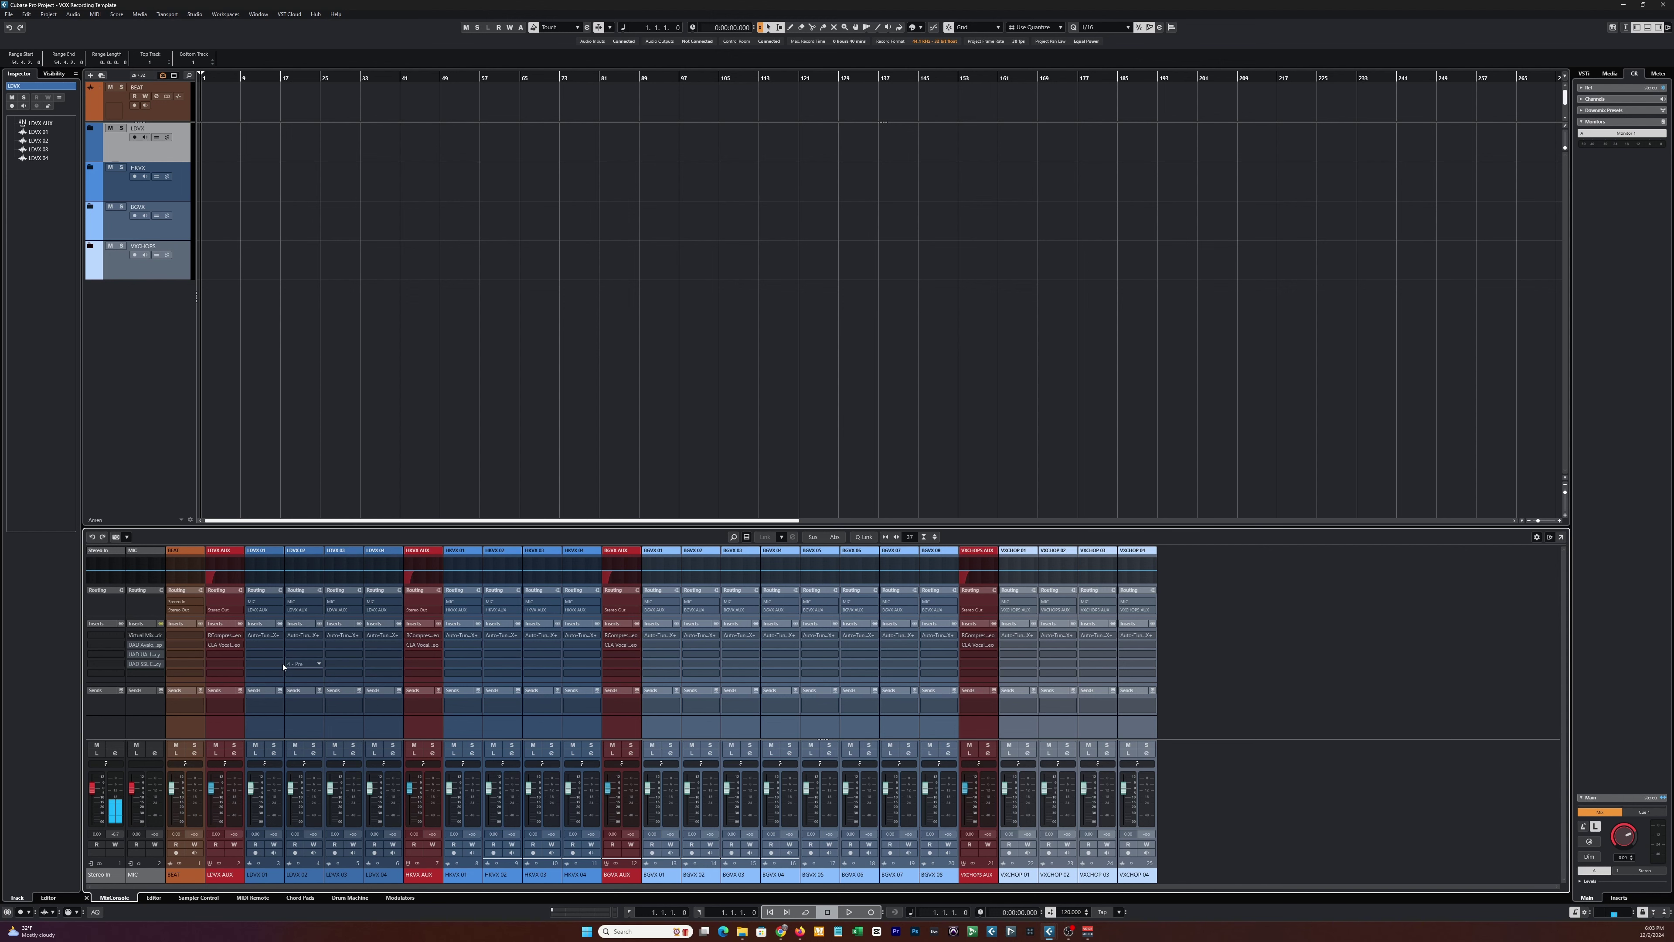
pyautogui.click(228, 637)
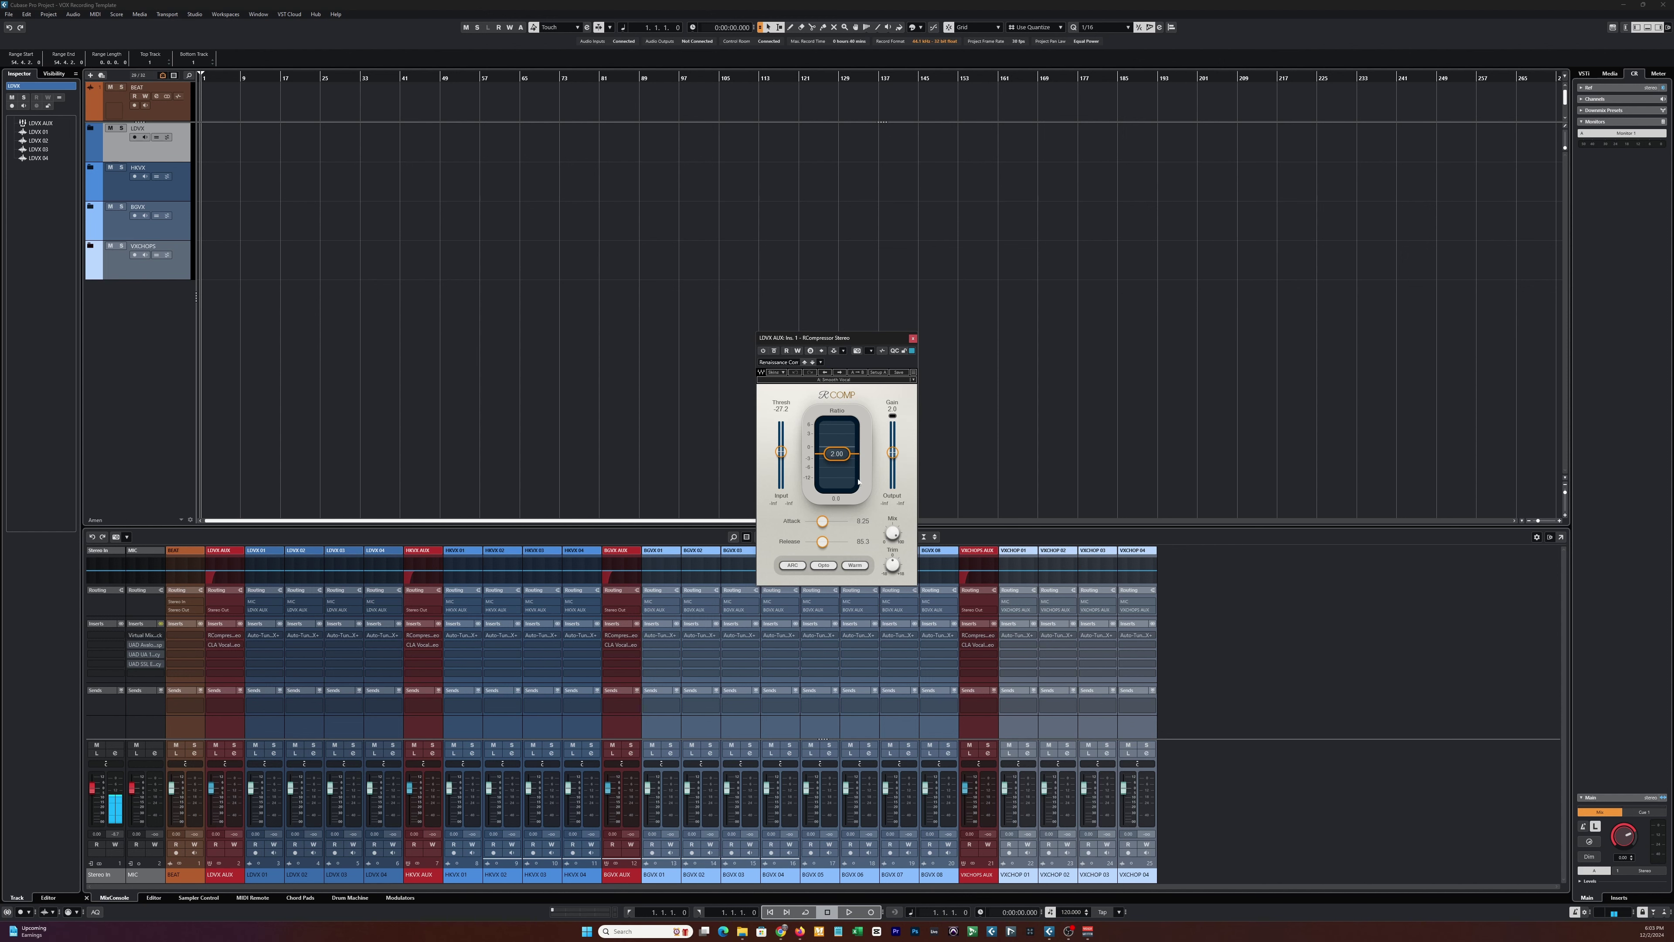
pyautogui.click(913, 339)
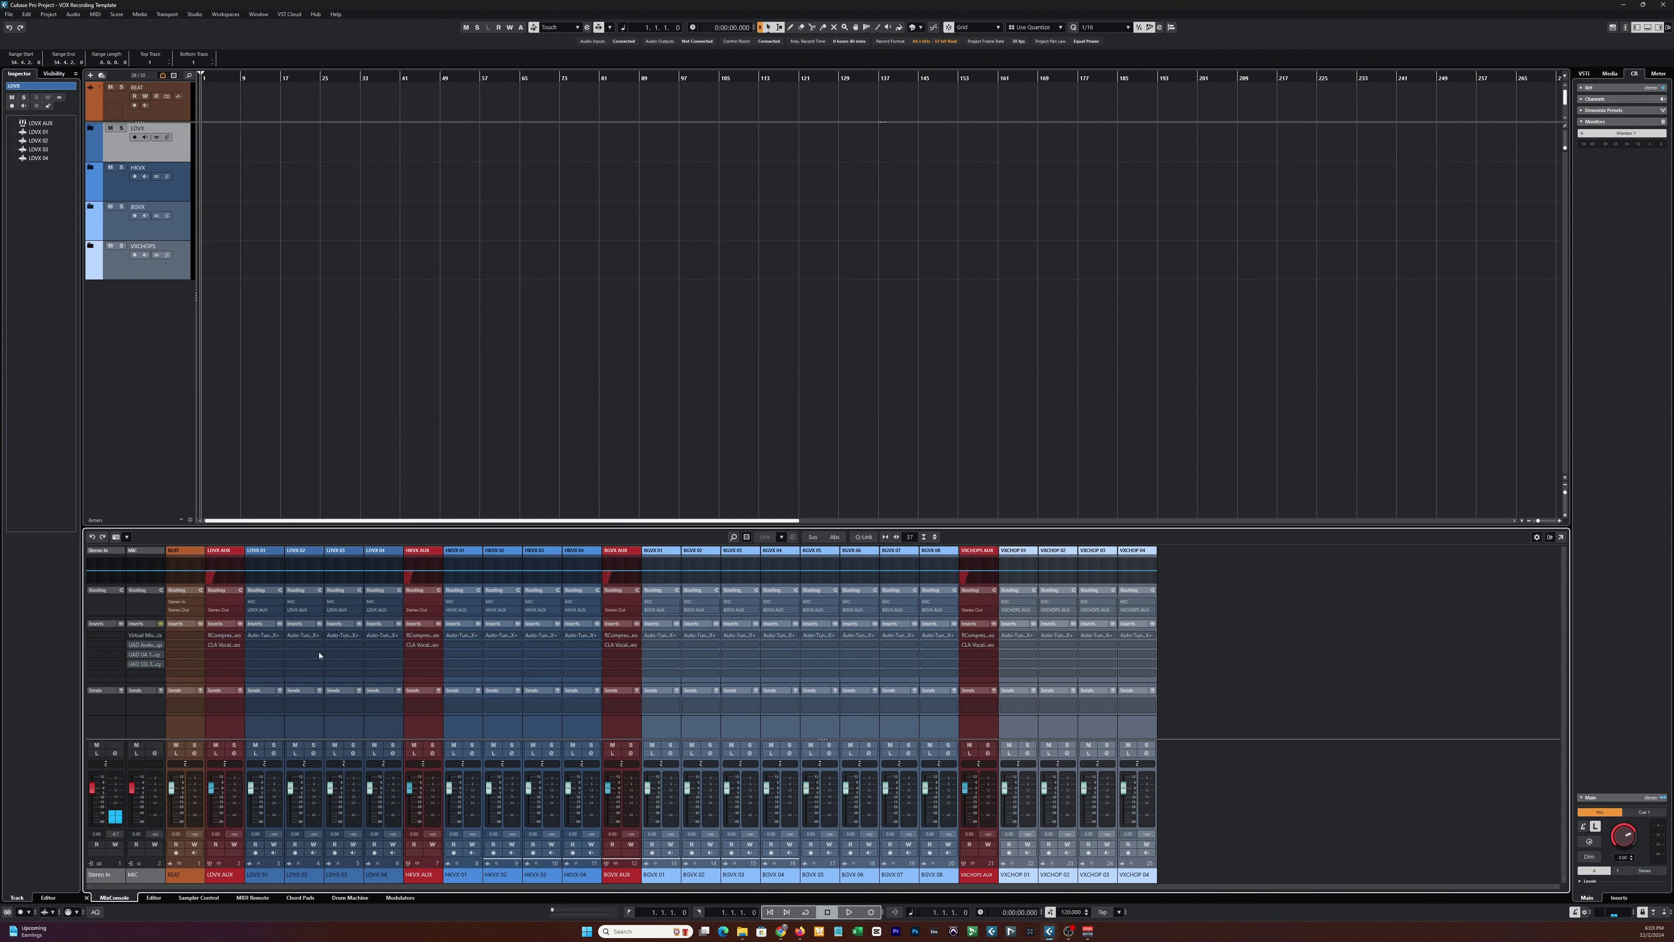
pyautogui.click(228, 645)
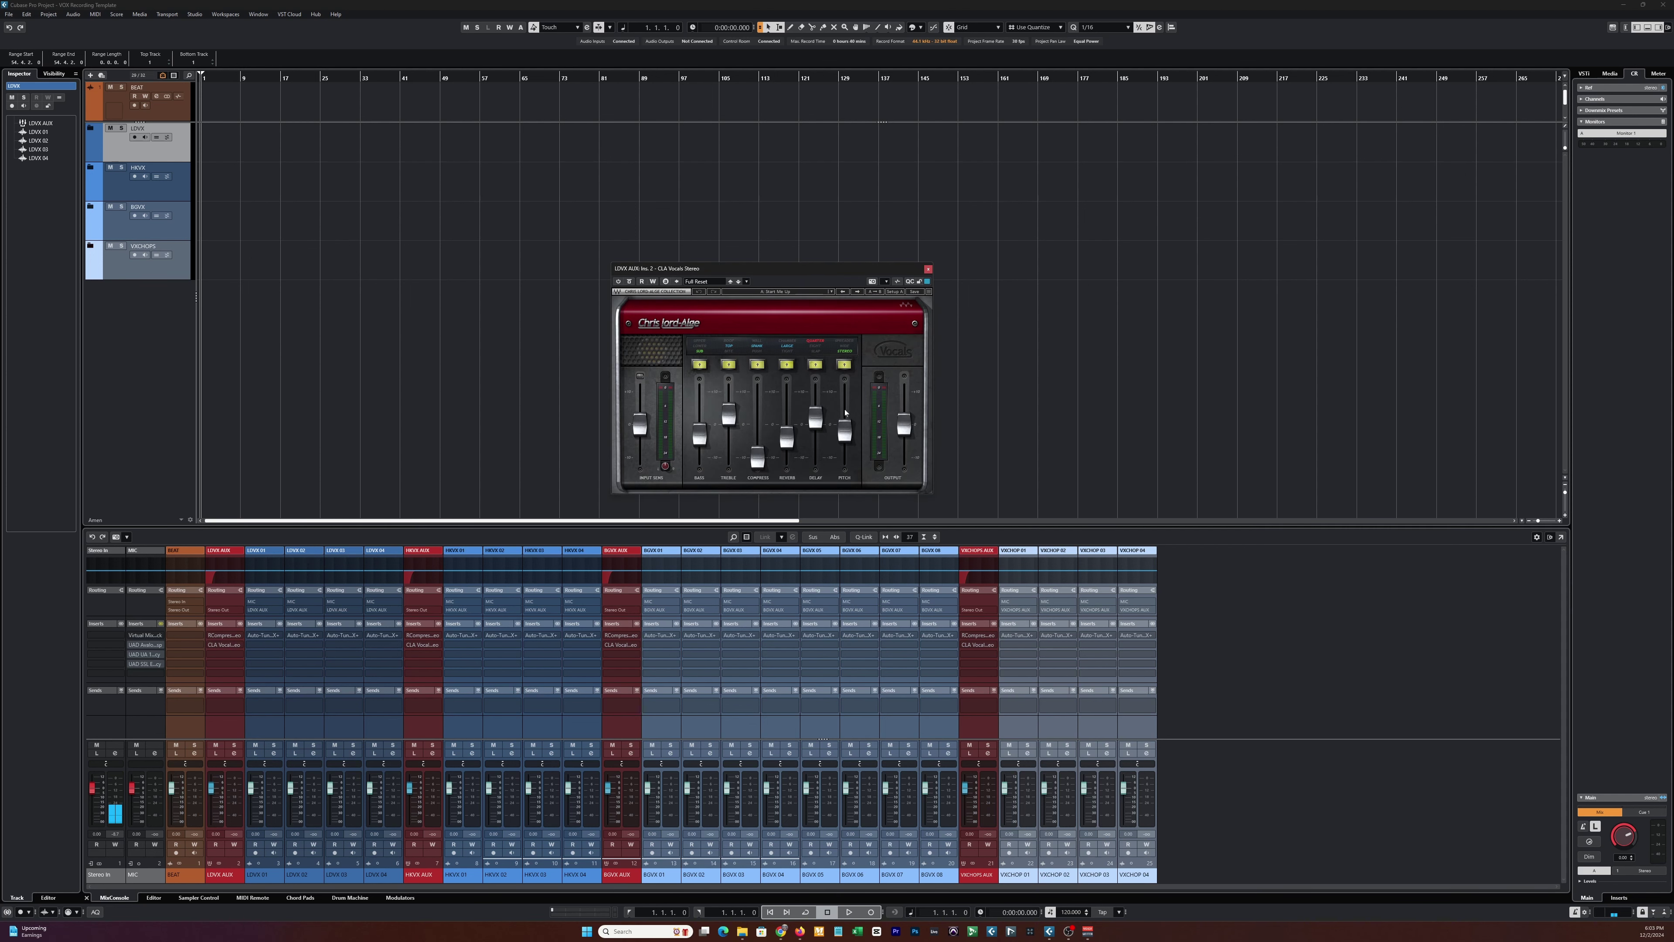
pyautogui.click(929, 271)
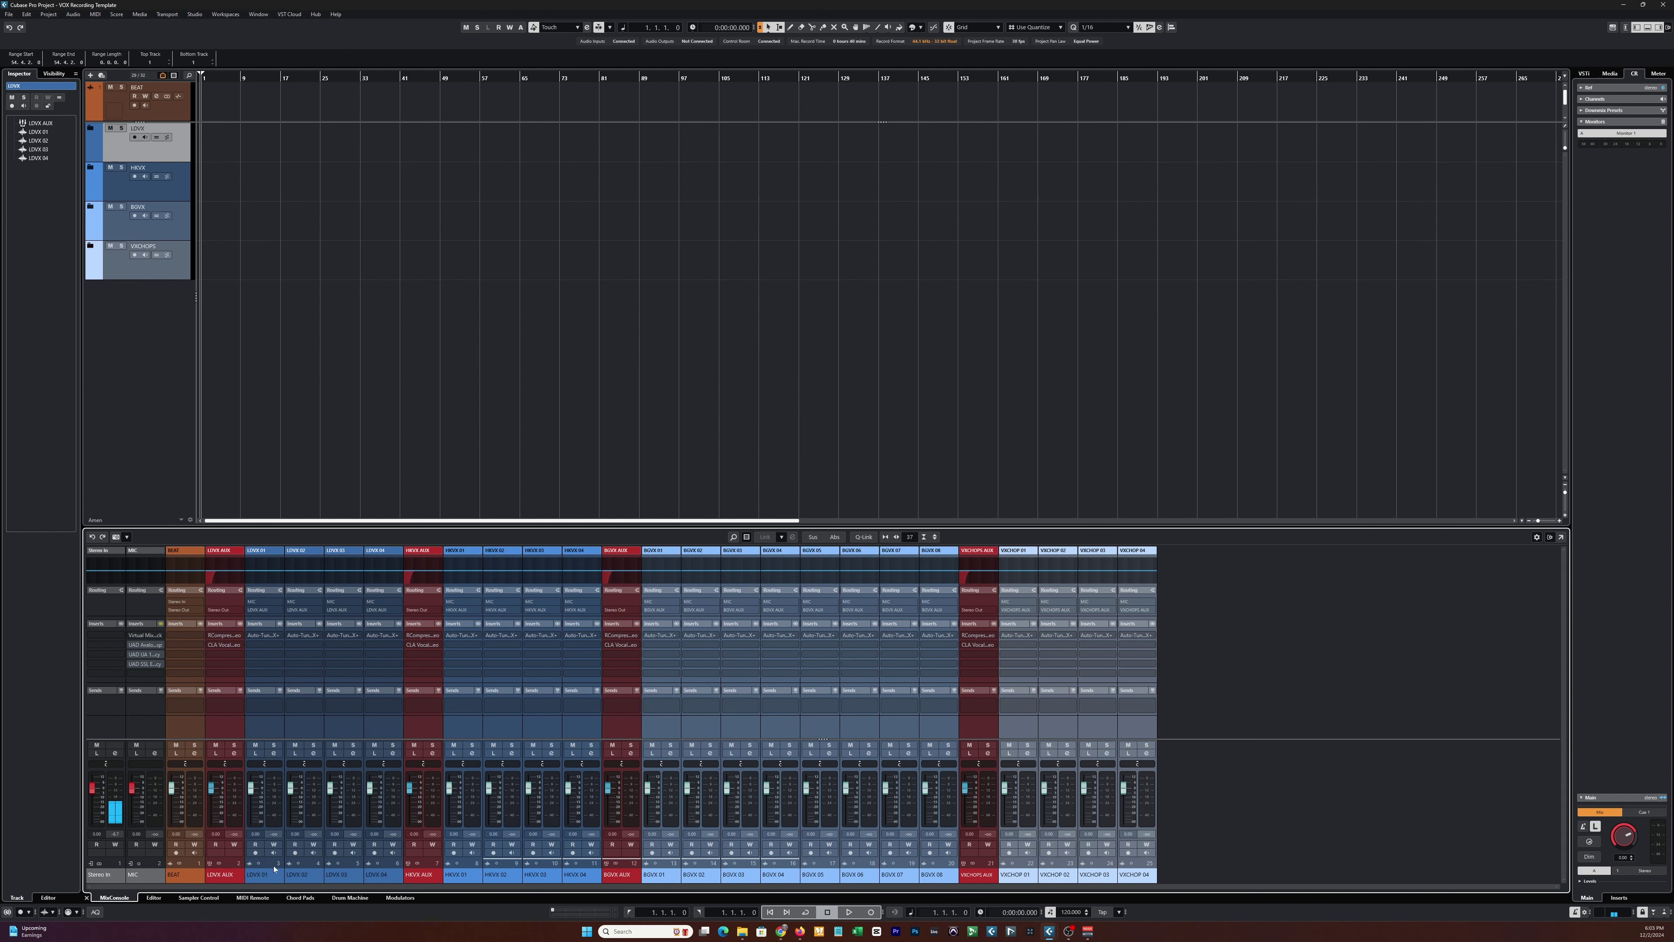